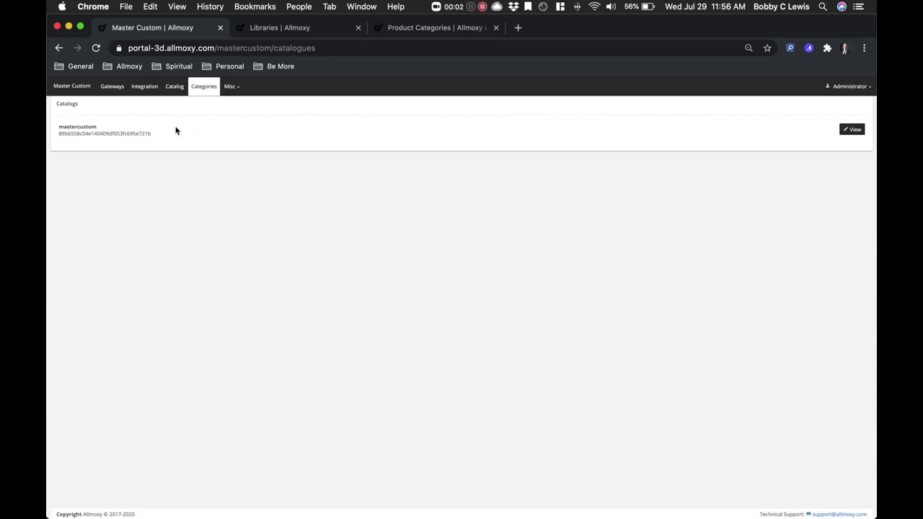
- Browse the Libraries and Product Categories admin pages
left_click(213, 92)
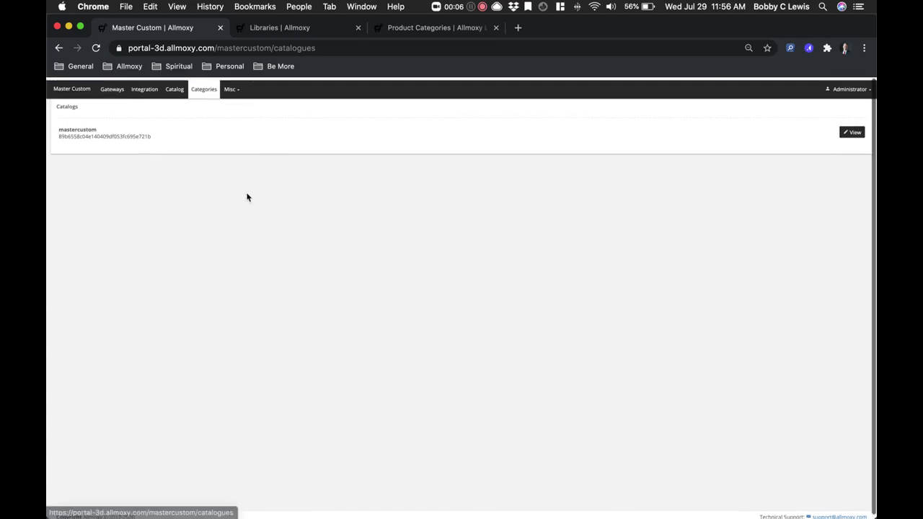
left_click(288, 30)
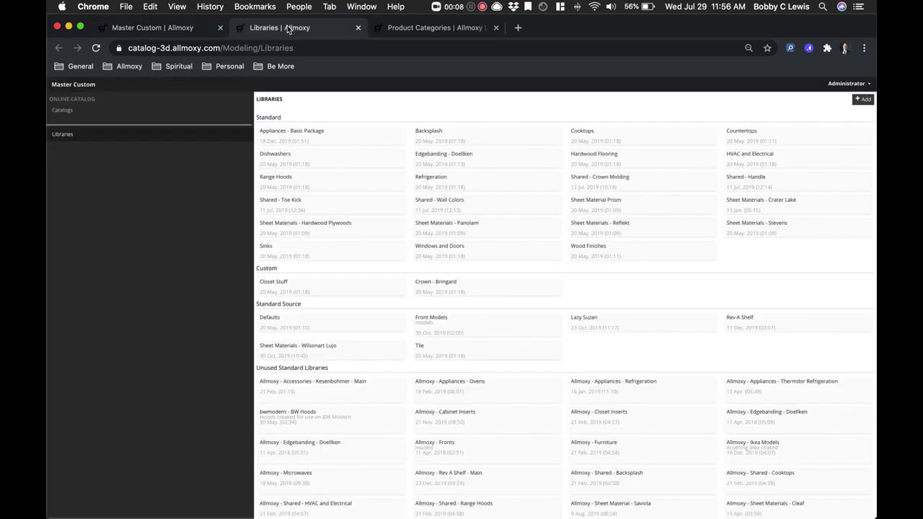
left_click(453, 29)
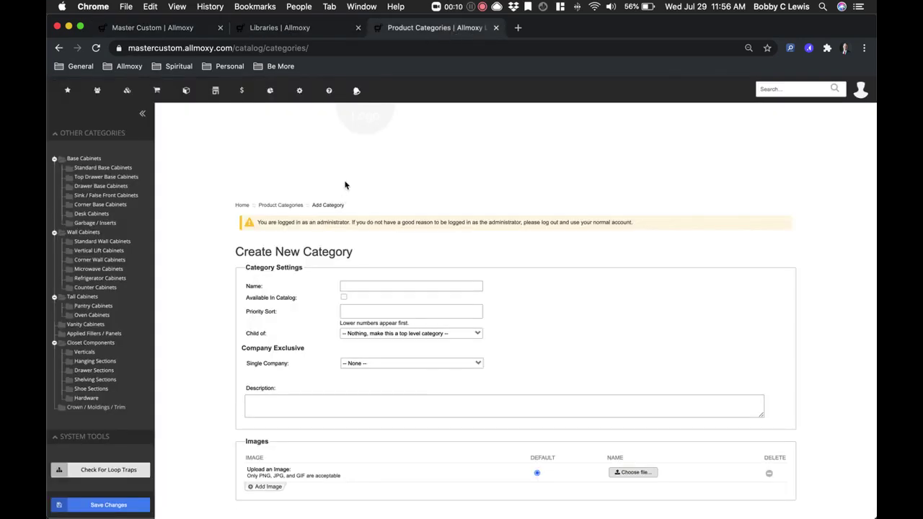
mouse_move(299, 92)
mouse_move(332, 142)
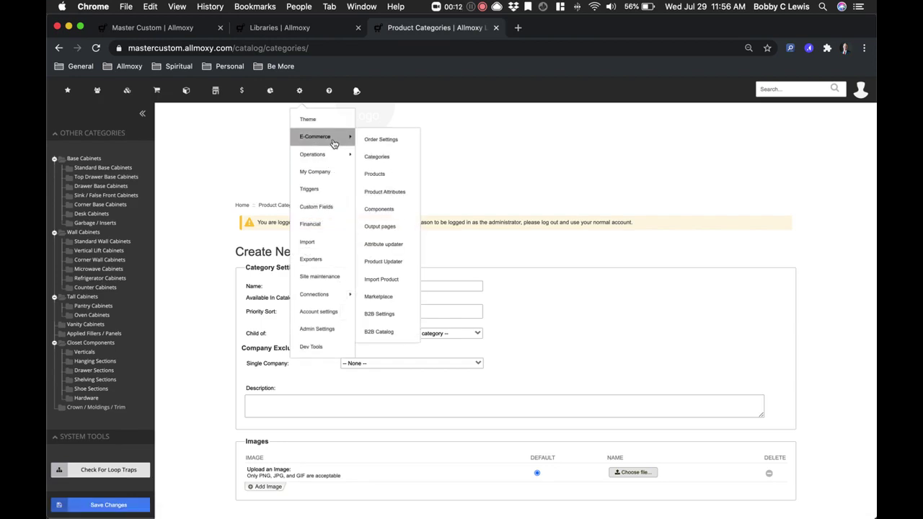
left_click(394, 160)
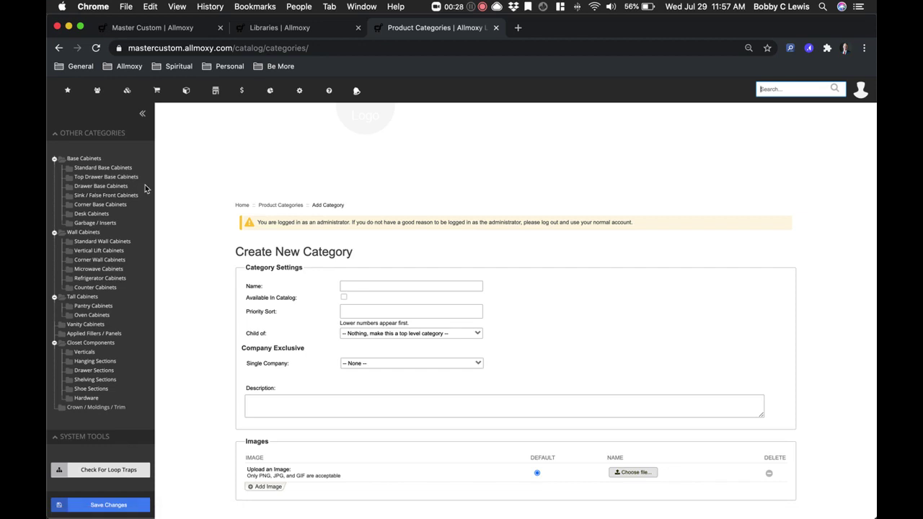
- Go back through Libraries to the Catalogs list showing mastercustom
scroll(171, 241, "down", 1)
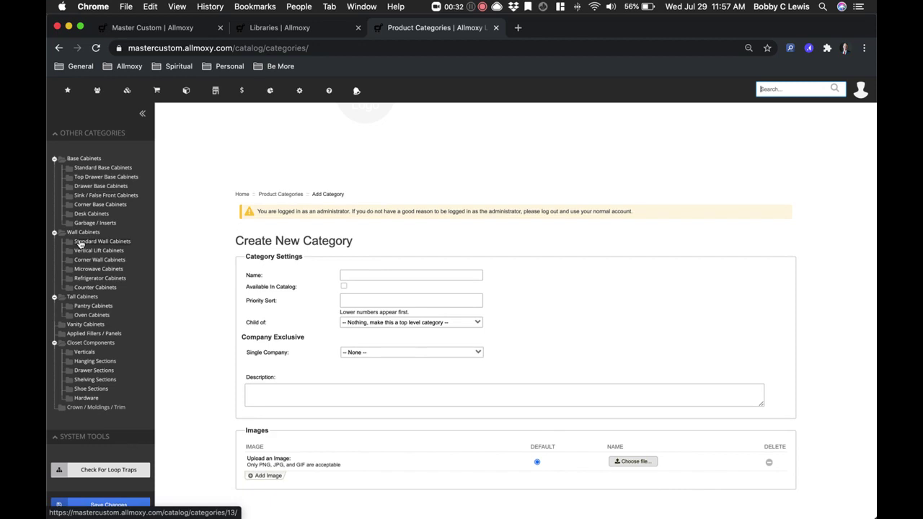
left_click(277, 29)
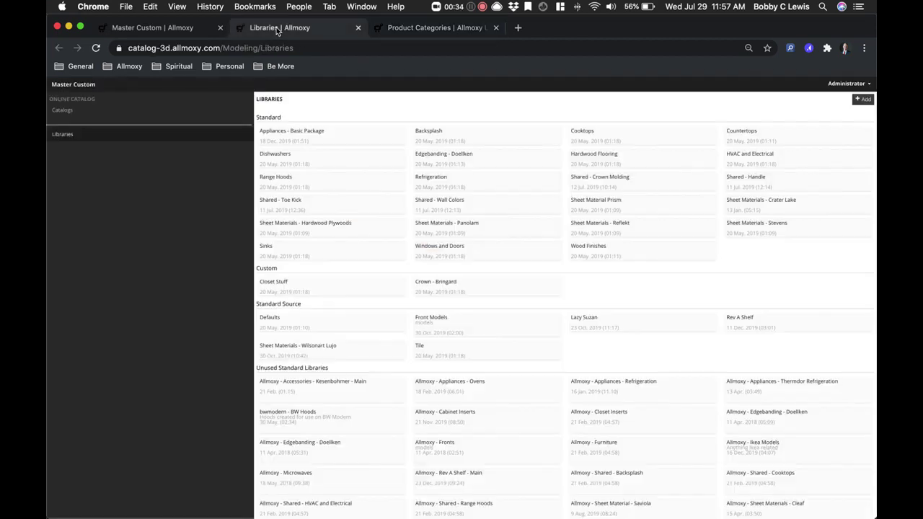
left_click(197, 30)
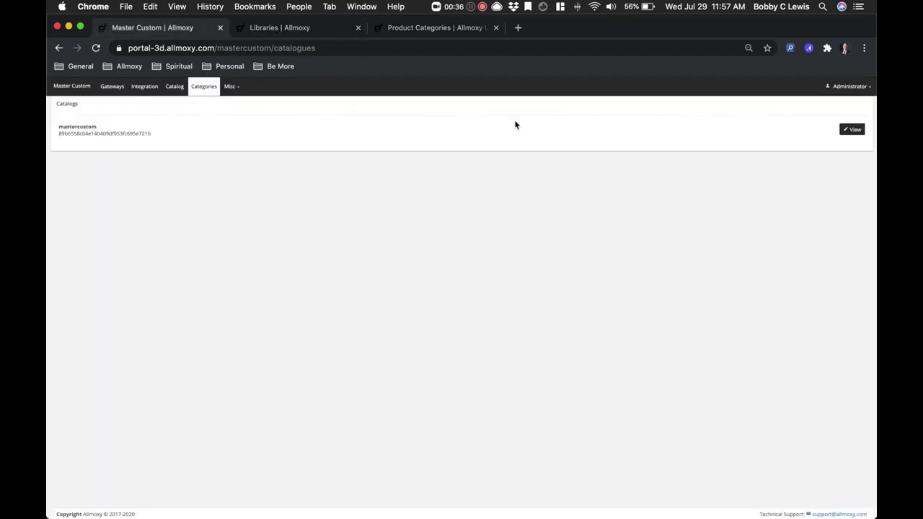
- Open the mastercustom catalog and look through its categories, expanding and collapsing Base: Standard
left_click(855, 130)
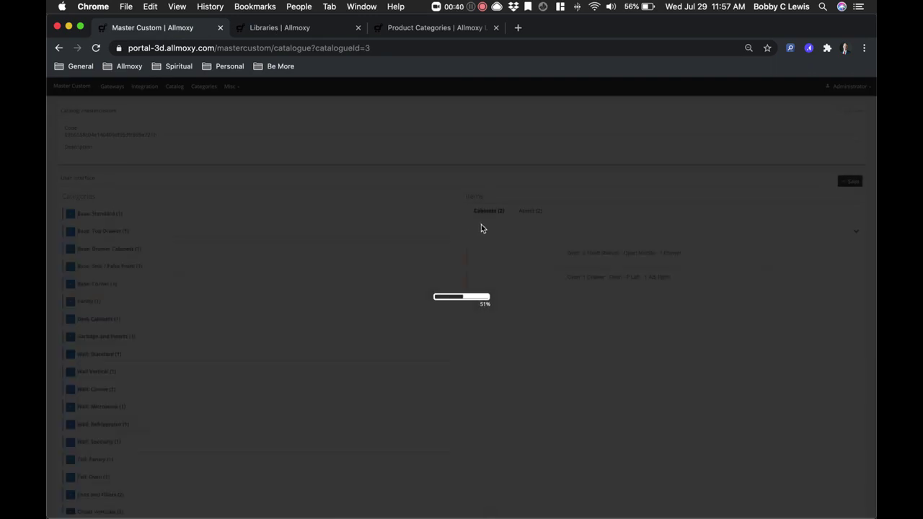
scroll(175, 274, "down", 2)
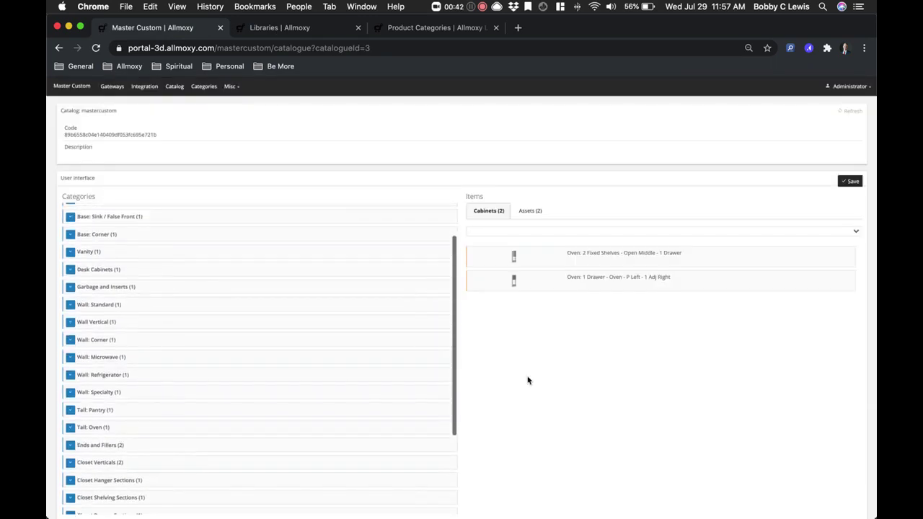
scroll(527, 380, "down", 1)
scroll(527, 380, "up", 1)
scroll(216, 381, "up", 3)
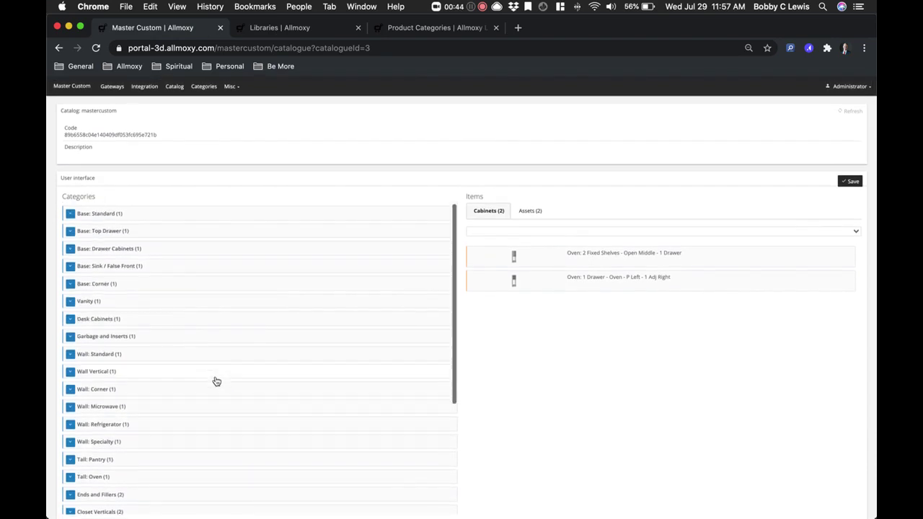
left_click(71, 214)
left_click(70, 215)
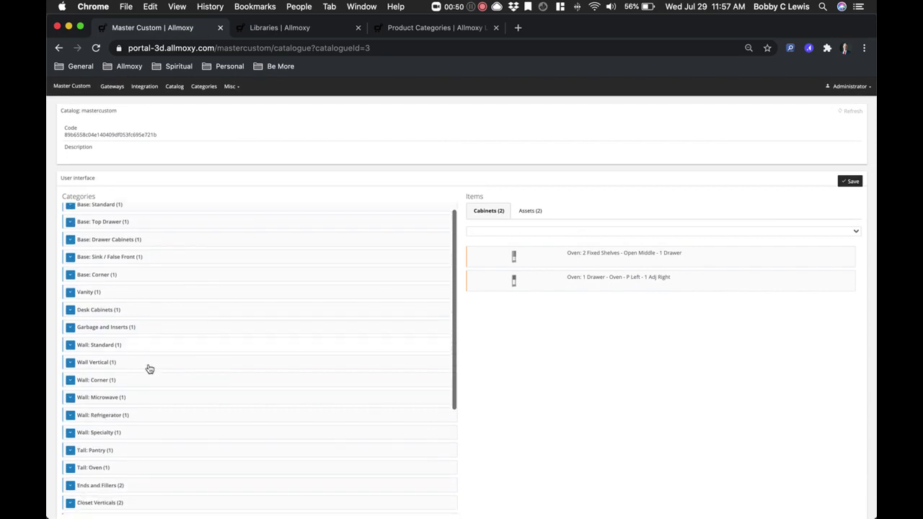
scroll(150, 375, "down", 5)
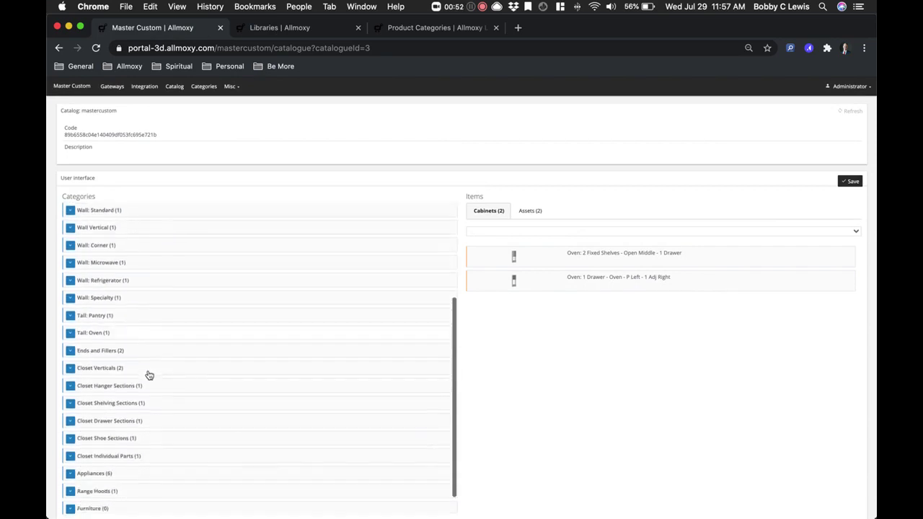
scroll(529, 387, "down", 2)
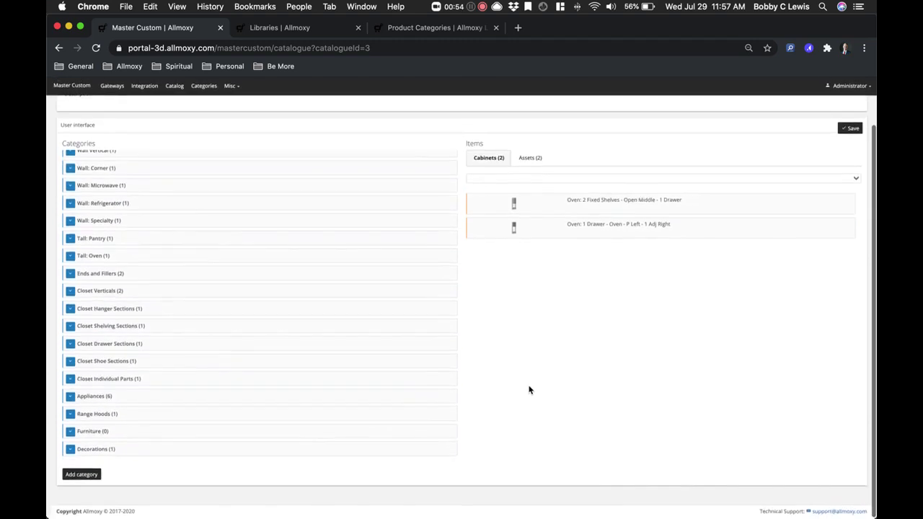
scroll(411, 334, "up", 2)
scroll(201, 240, "up", 5)
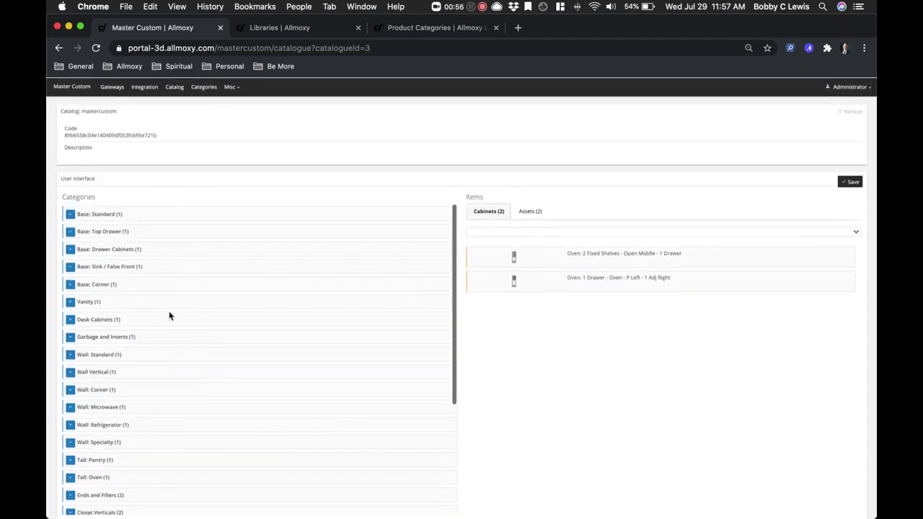
mouse_move(131, 215)
left_mouse_down()
mouse_move(137, 238)
mouse_move(134, 206)
mouse_move(132, 251)
mouse_move(132, 213)
left_mouse_up()
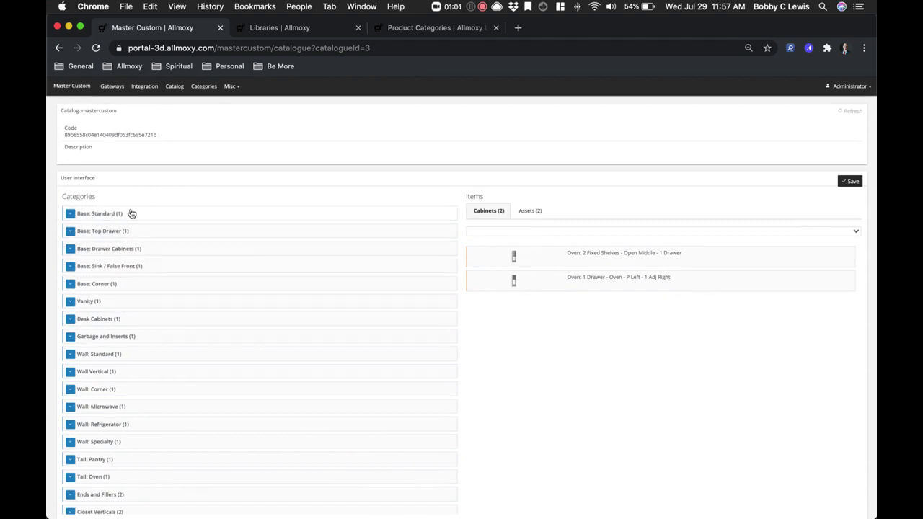
- Move the Product Categories tab next to the catalog tab, then scroll to Add category
left_click(245, 26)
left_click(423, 28)
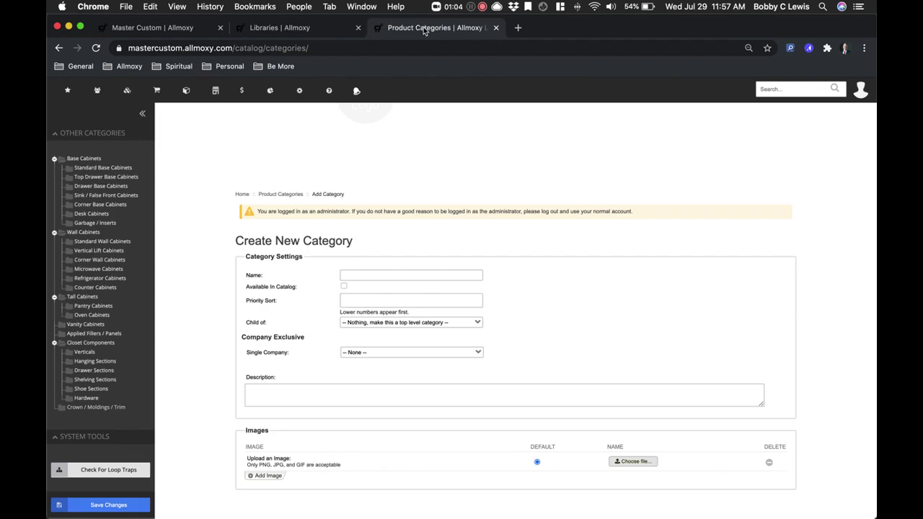
left_click_drag(424, 31, 307, 30)
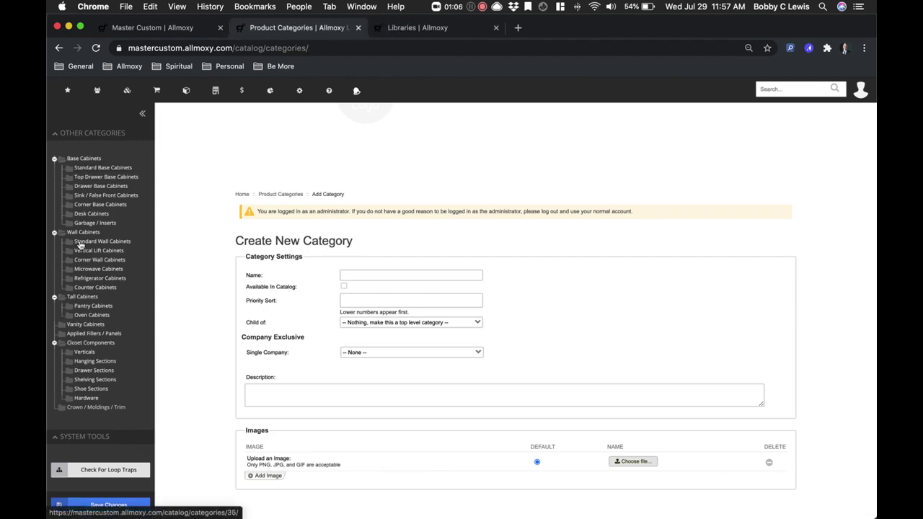
left_click(165, 26)
scroll(310, 340, "down", 5)
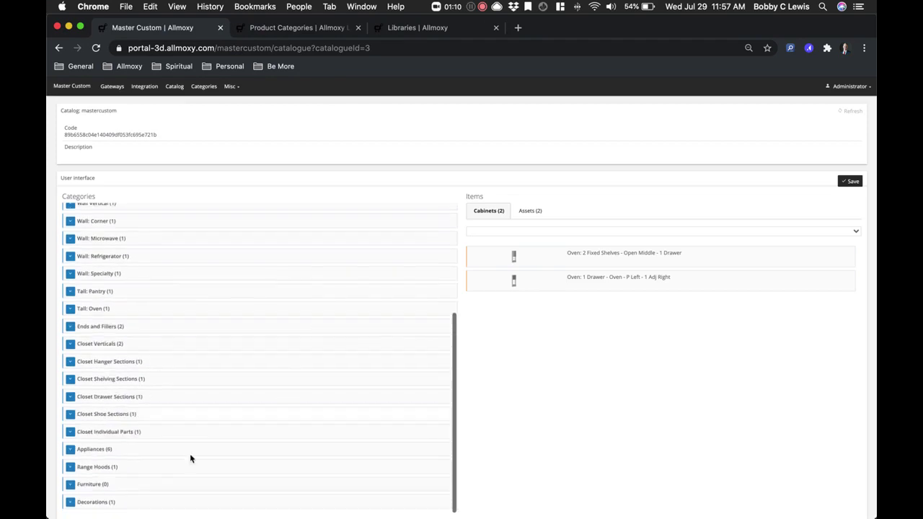
scroll(144, 445, "down", 2)
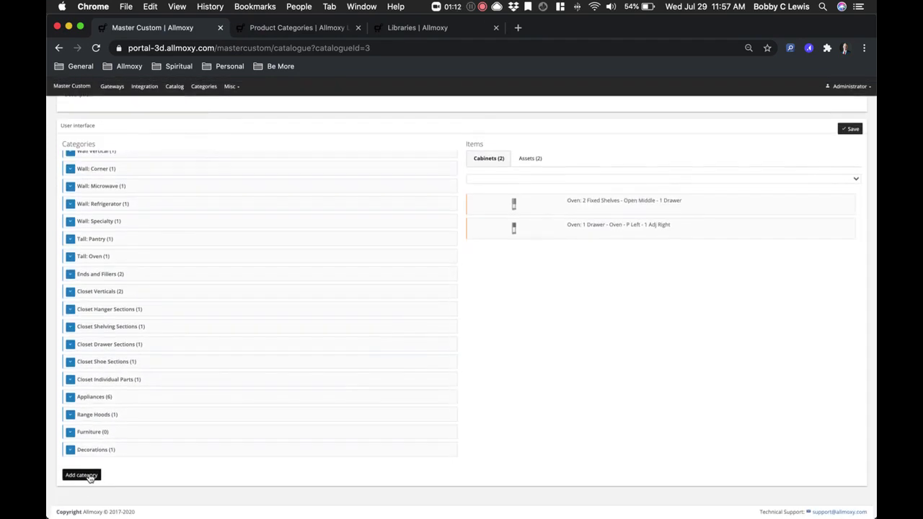
- Add a new category to the catalog and open its settings
left_click(83, 475)
scroll(404, 395, "down", 1)
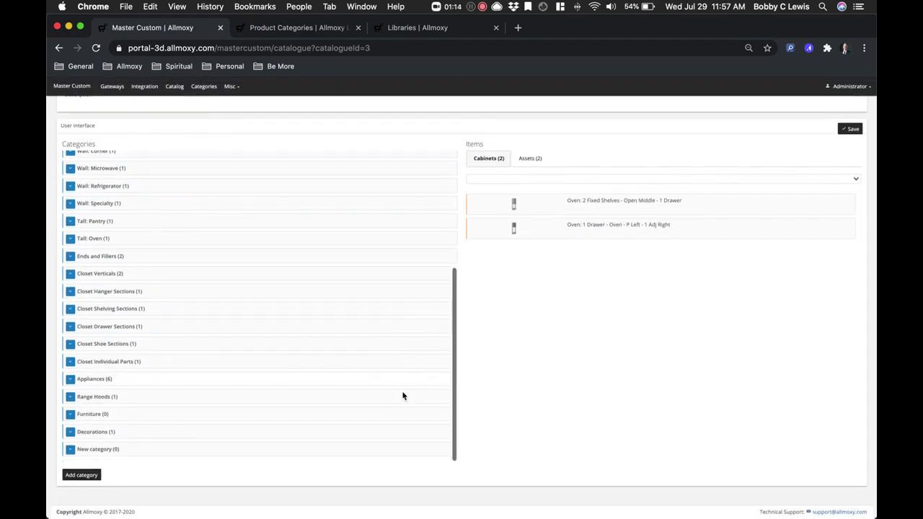
left_click(70, 449)
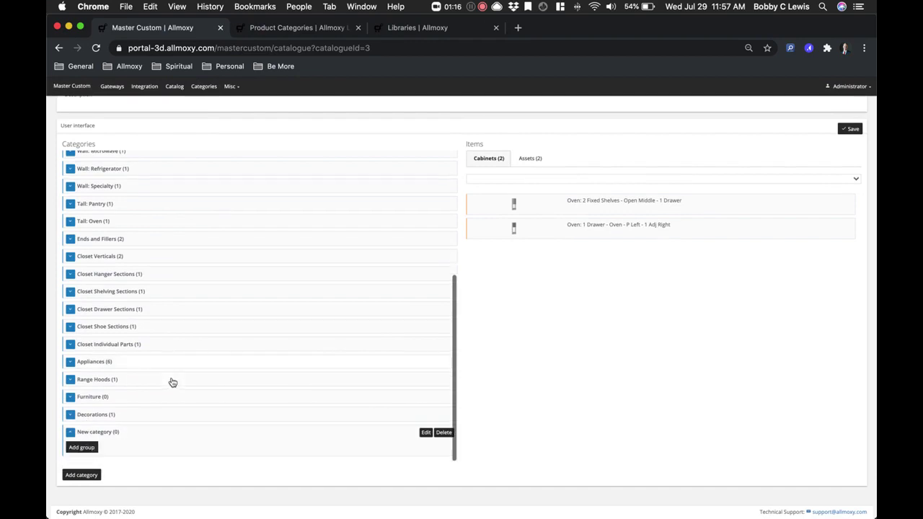
left_click(416, 437)
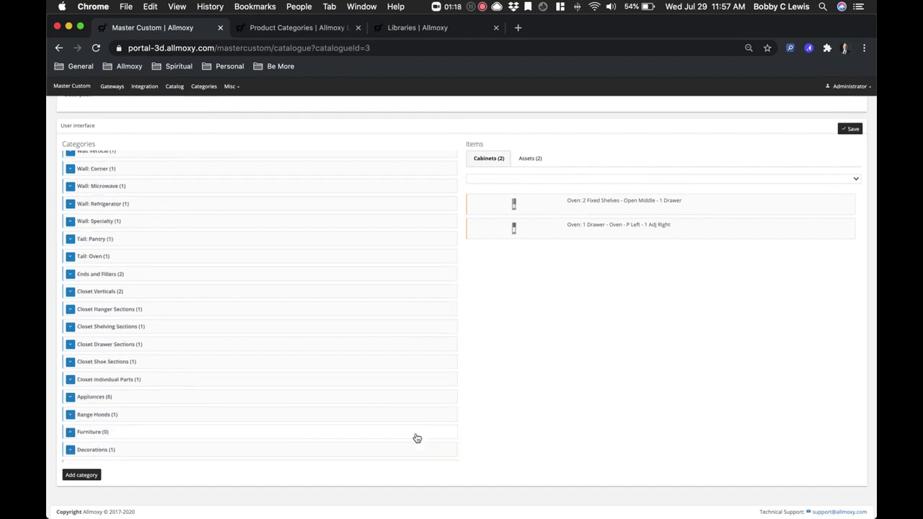
left_click(257, 435)
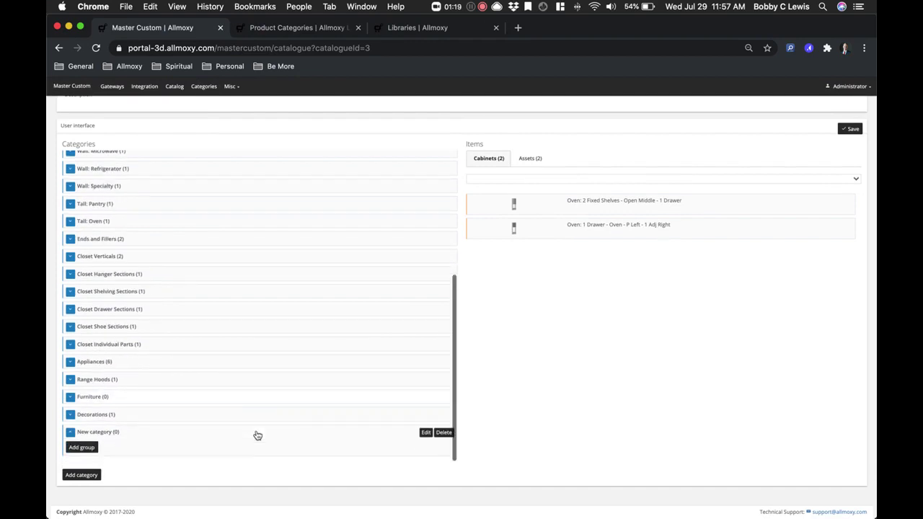
left_click(427, 434)
scroll(309, 397, "down", 3)
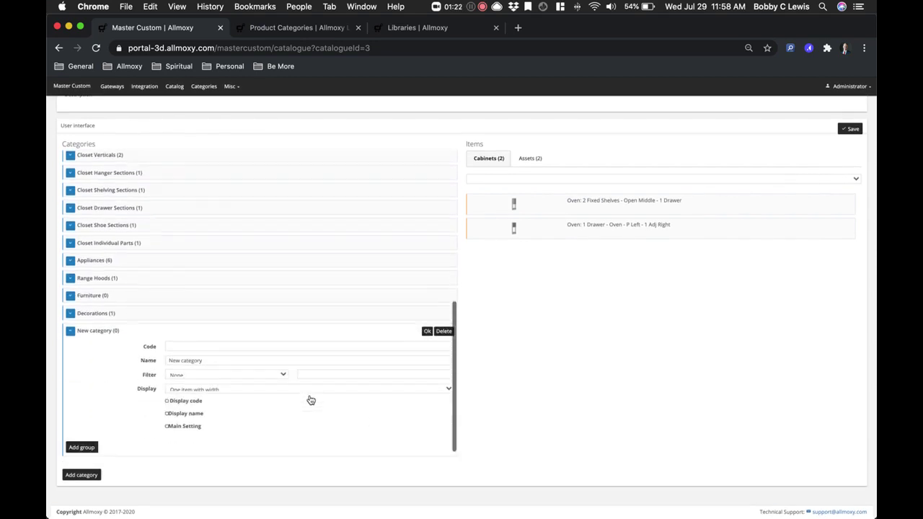
- Review the new category's code and name, keeping Filter None and Display 'One item with width'
left_click(181, 346)
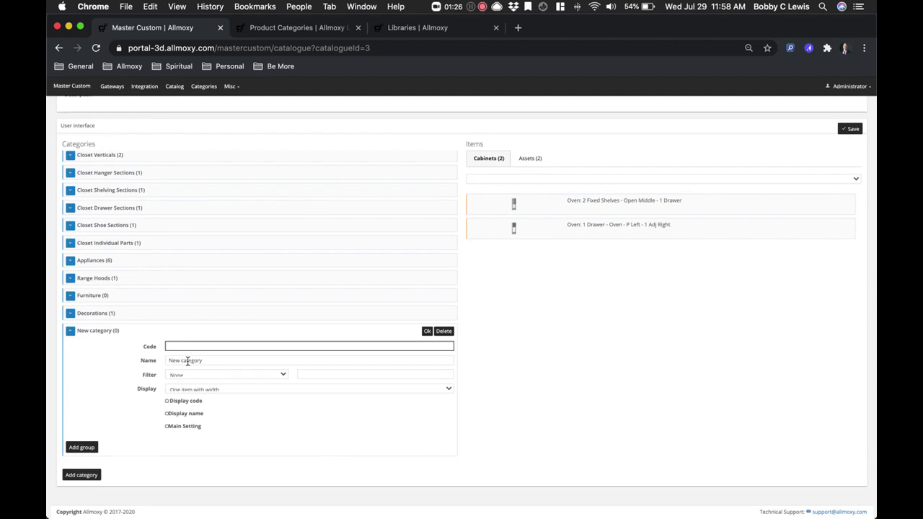
left_click(188, 362)
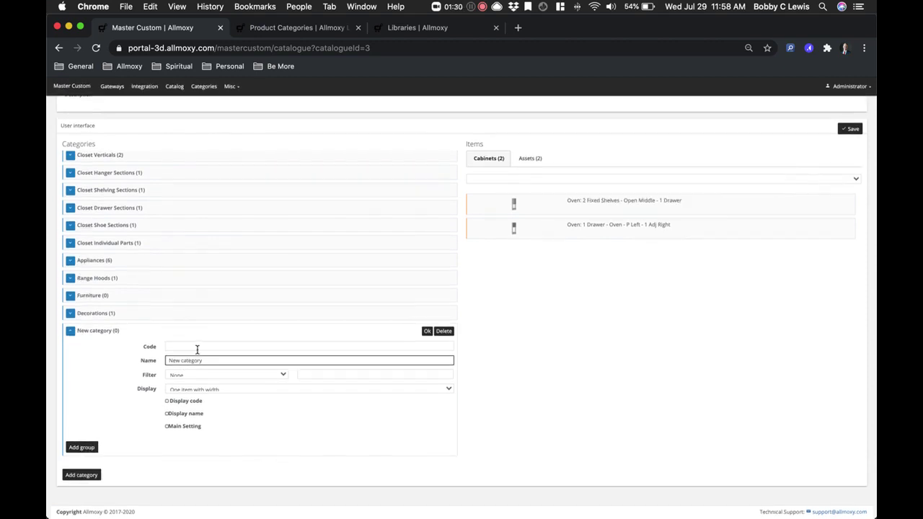
left_click(184, 376)
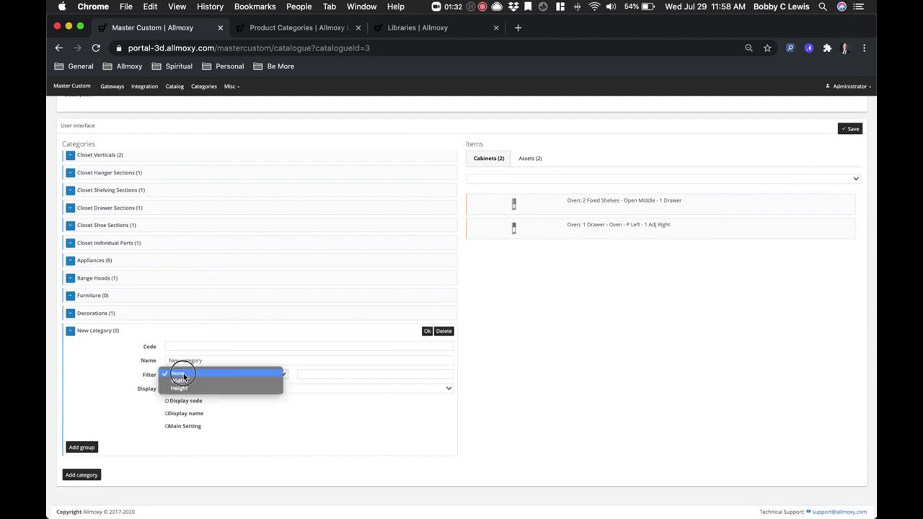
left_click(190, 376)
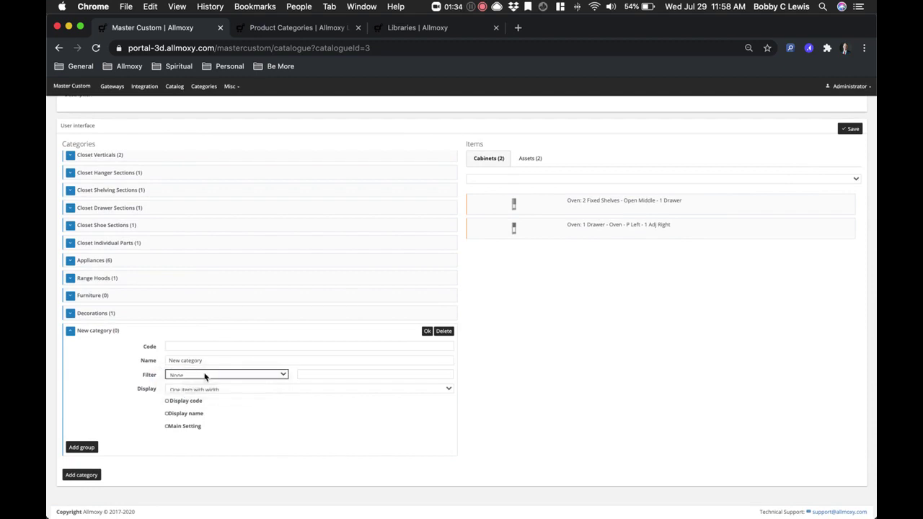
left_click(217, 390)
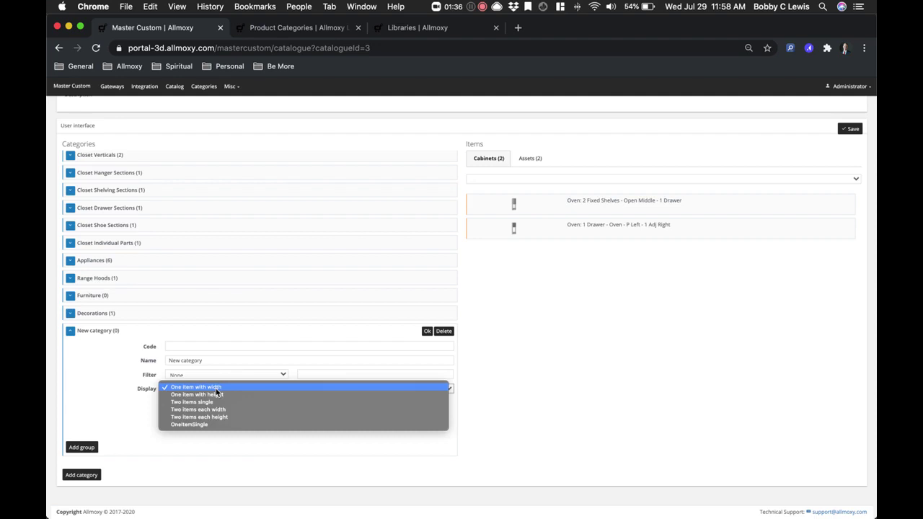
left_click(107, 402)
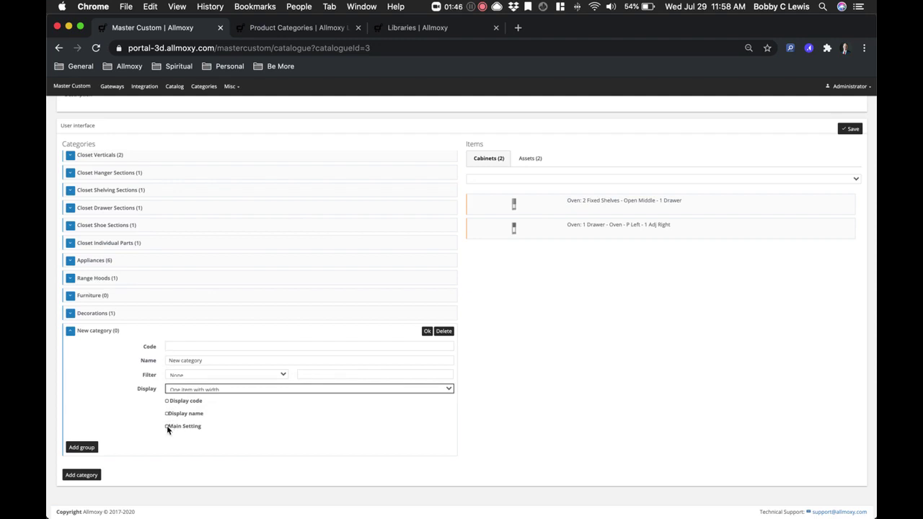
- Start a new order in the 3D designer and browse its product catalog
left_click(396, 34)
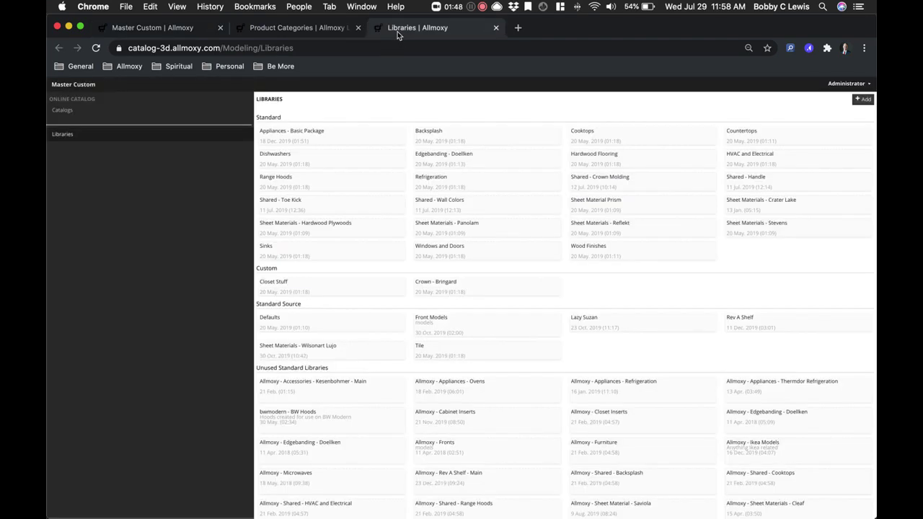
left_click(323, 34)
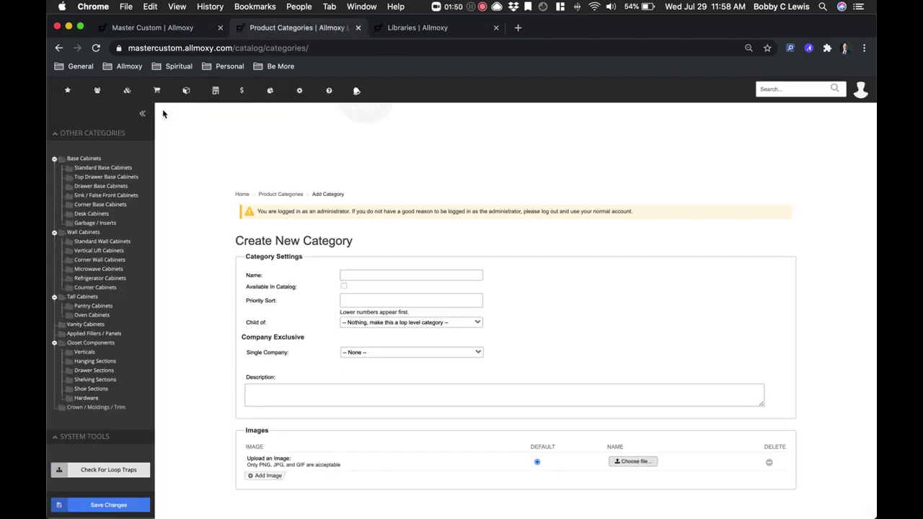
left_click(186, 90)
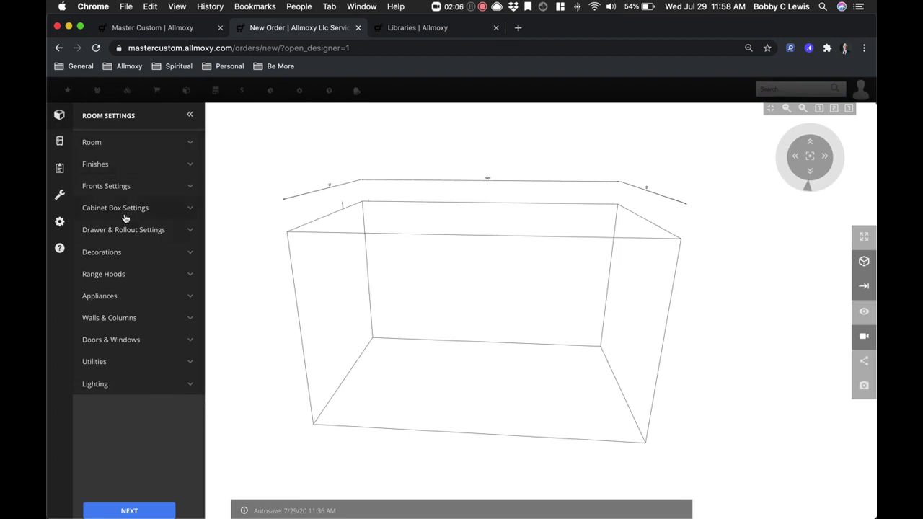
left_click(60, 142)
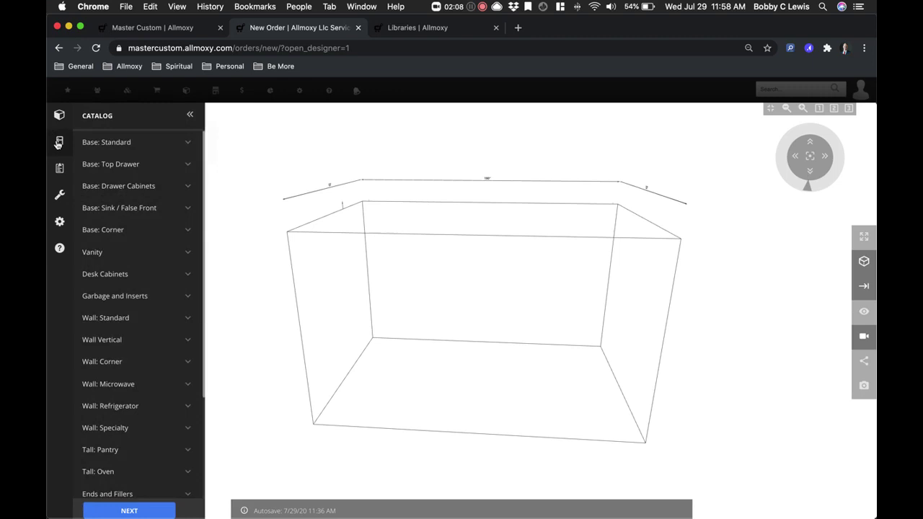
scroll(142, 312, "down", 4)
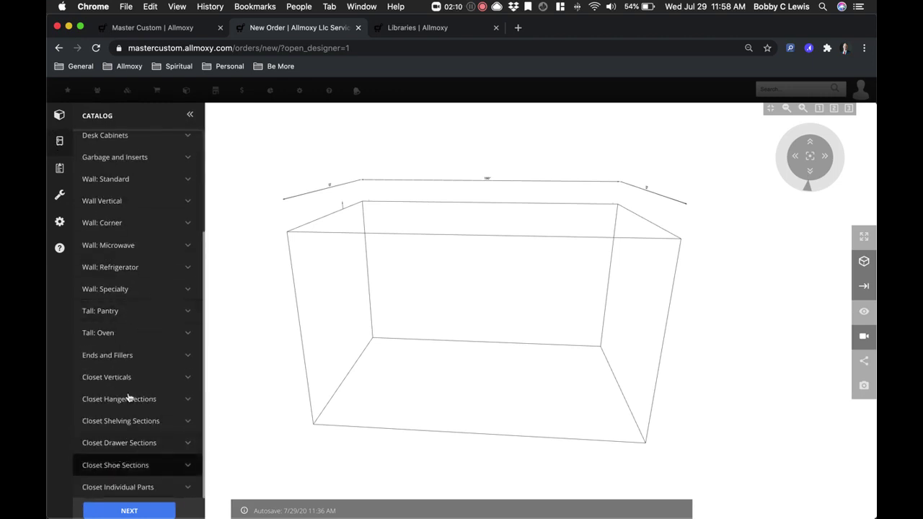
scroll(106, 335, "up", 3)
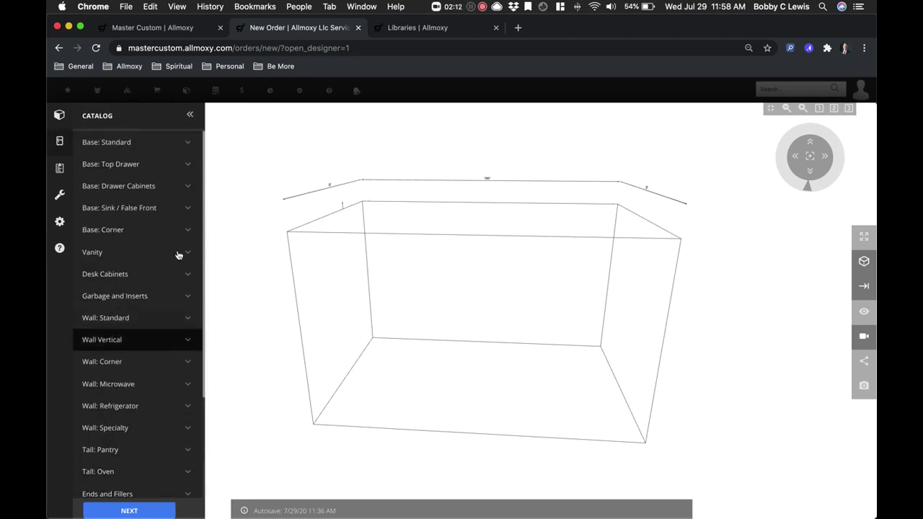
- Toggle the designer between Room Settings and Catalog, ending on the catalogue categories page
left_click(180, 30)
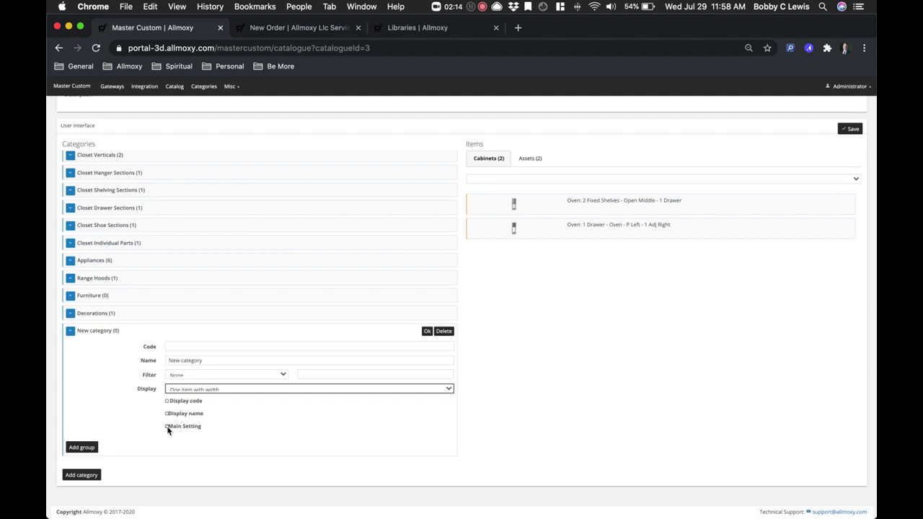
left_click(274, 27)
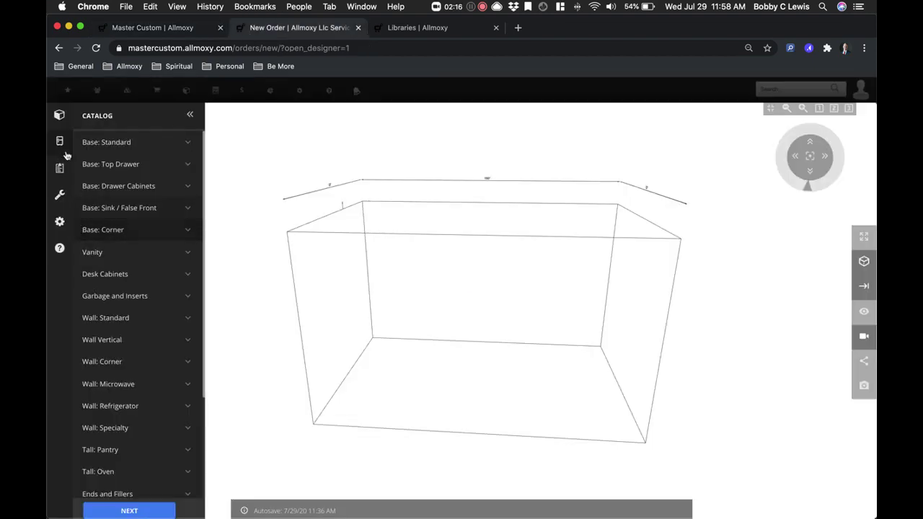
left_click(61, 118)
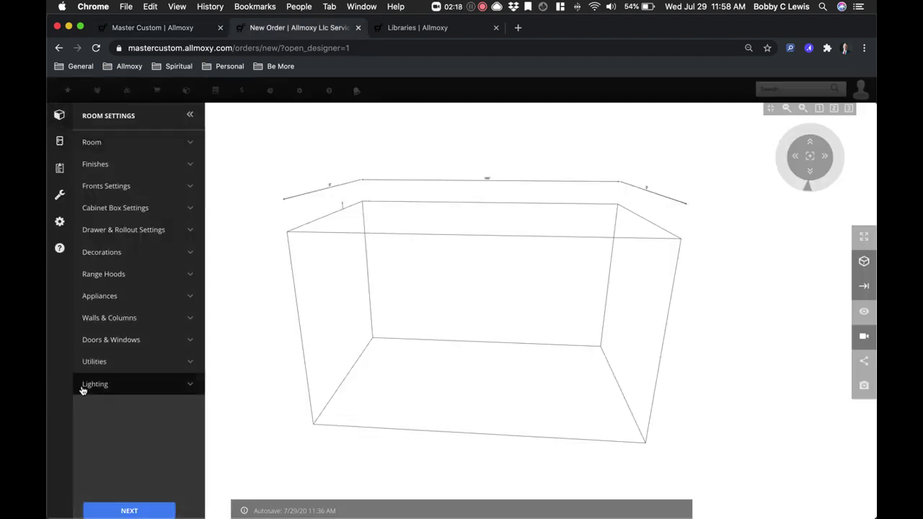
left_click(61, 142)
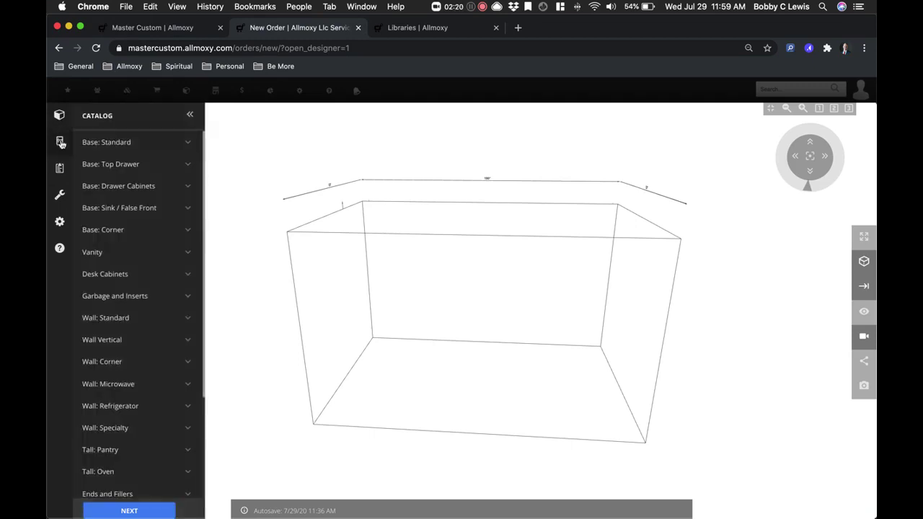
left_click(178, 29)
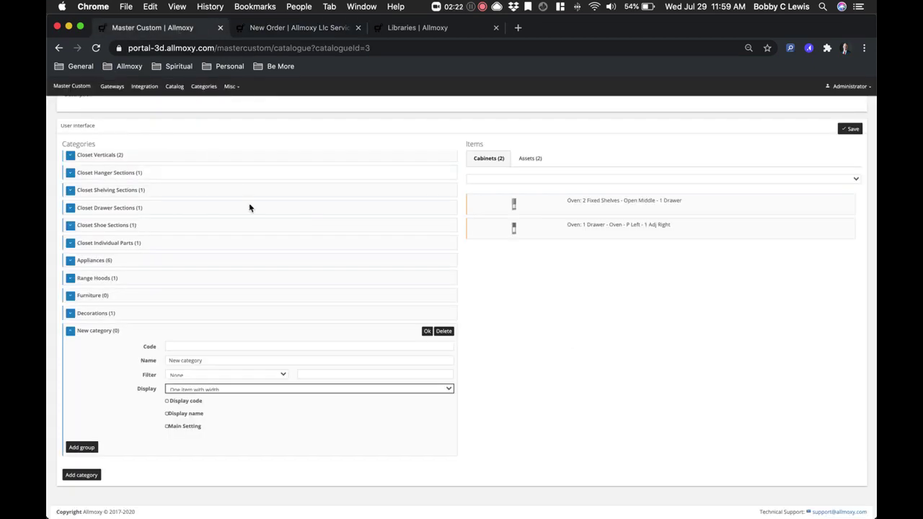
- Confirm the new category, add two 'New group' entries, and open the first group's editor
left_click(427, 331)
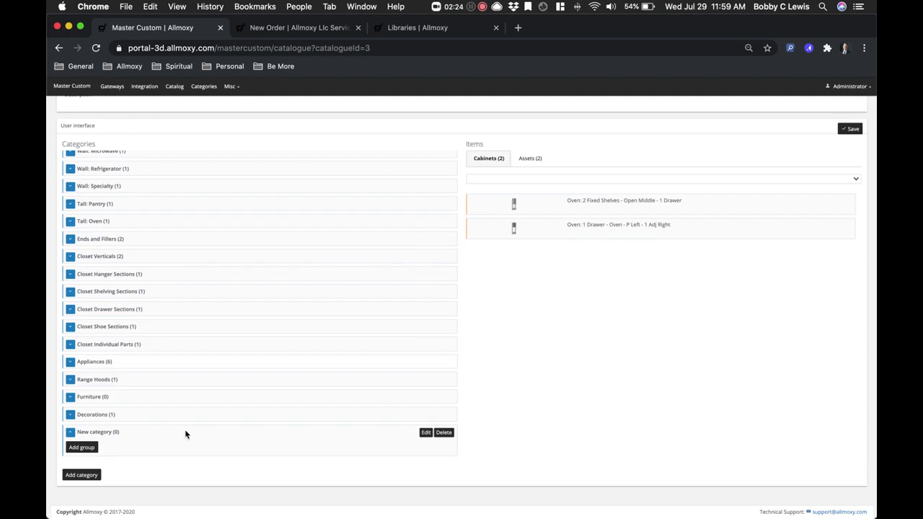
left_click(81, 447)
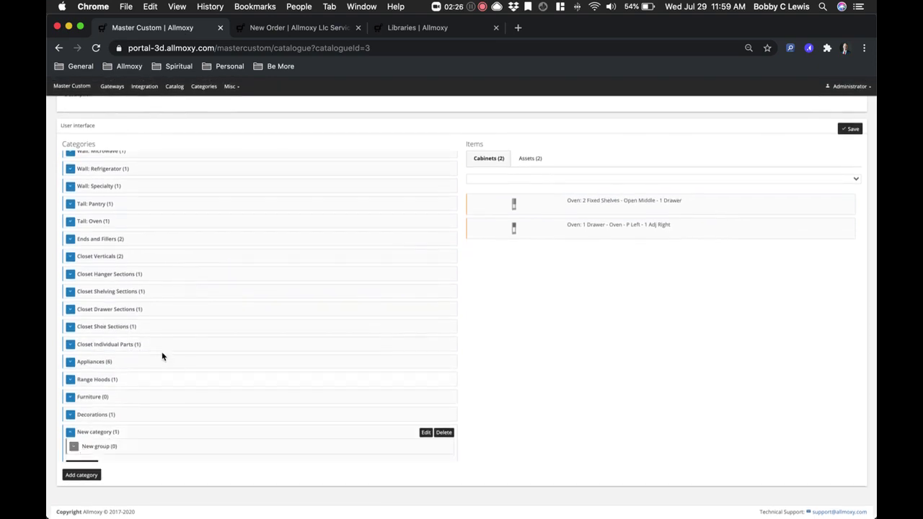
scroll(159, 355, "down", 1)
left_click(81, 448)
scroll(165, 370, "down", 1)
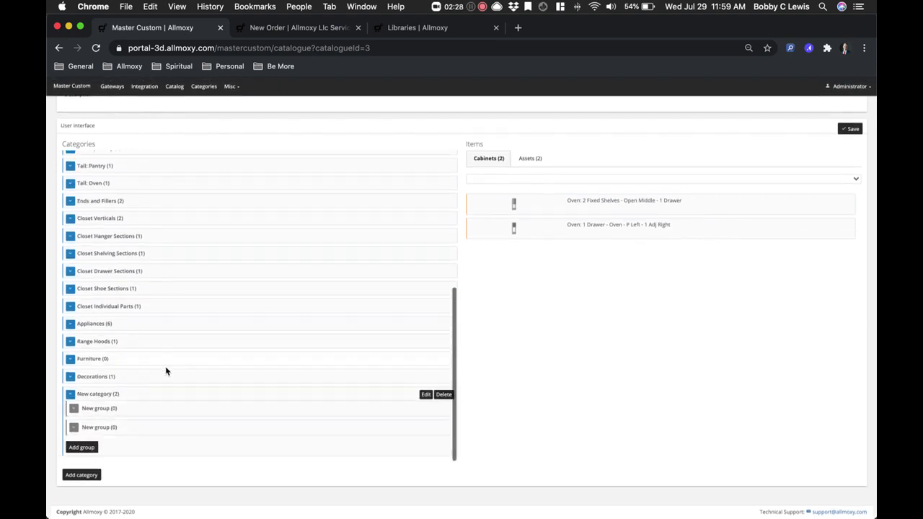
left_click(74, 408)
scroll(200, 330, "down", 1)
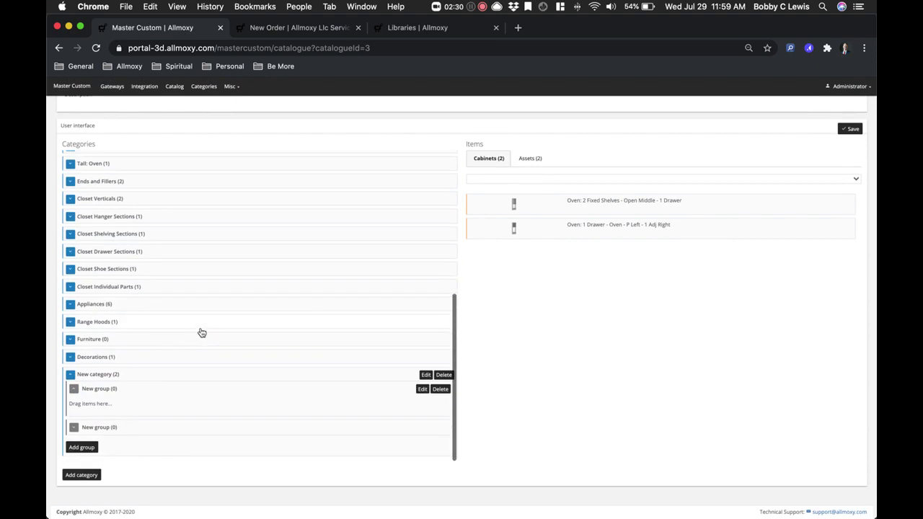
left_click(424, 390)
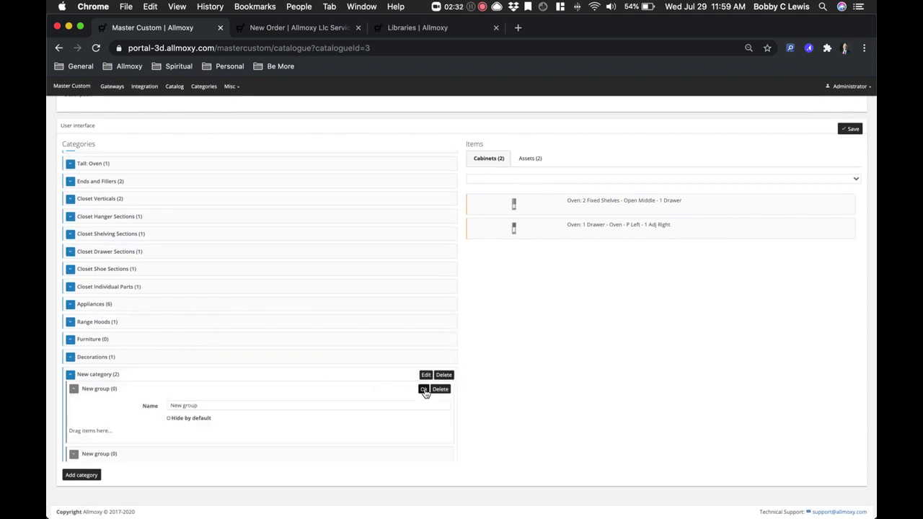
scroll(189, 363, "down", 1)
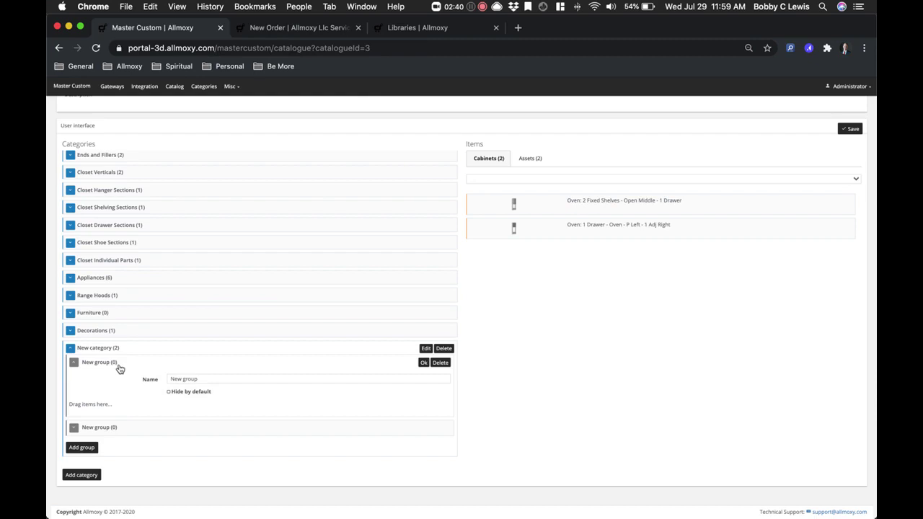
left_click(285, 30)
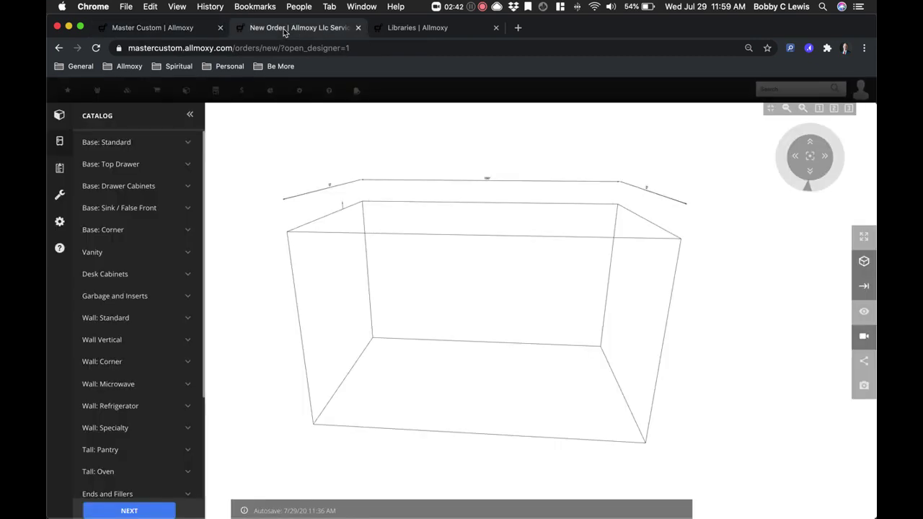
left_click(99, 252)
scroll(105, 252, "down", 5)
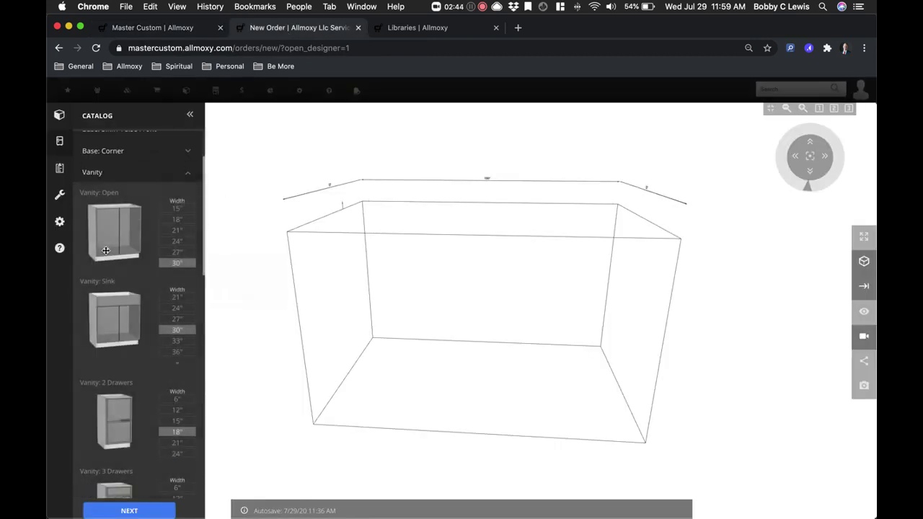
scroll(107, 250, "up", 5)
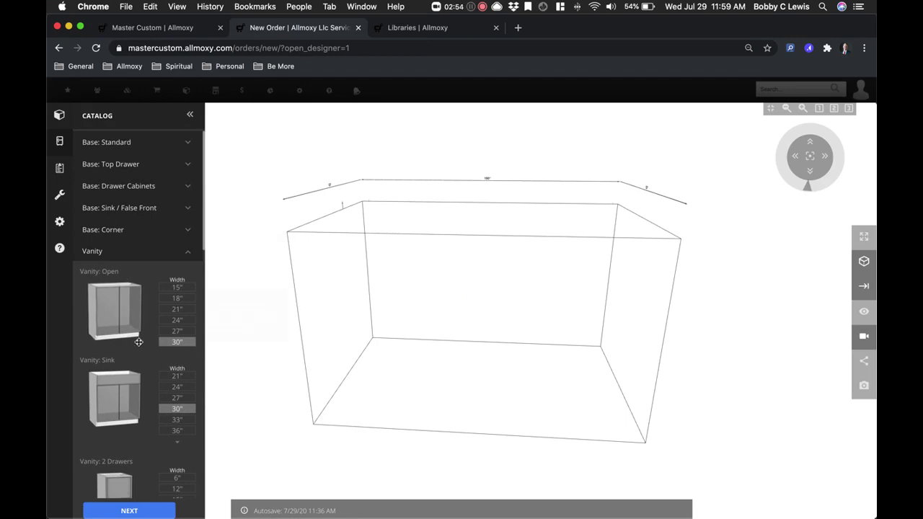
left_click(142, 29)
- Close the first group's settings and open the Tools panel in the New Order designer
left_click(541, 307)
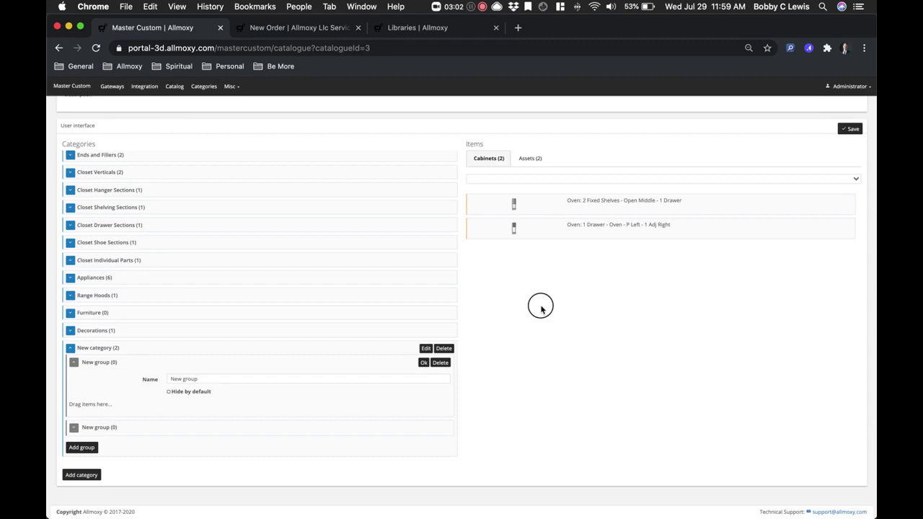
left_click(73, 365)
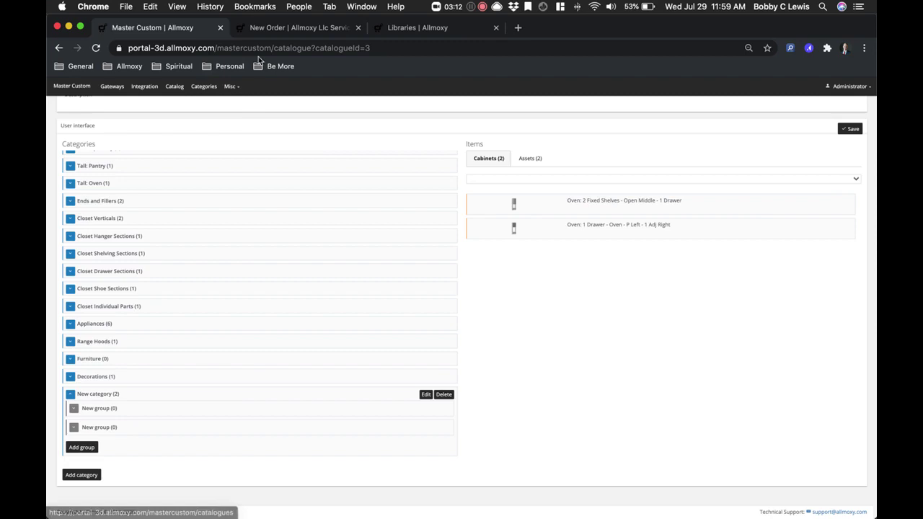
left_click(402, 28)
left_click(325, 28)
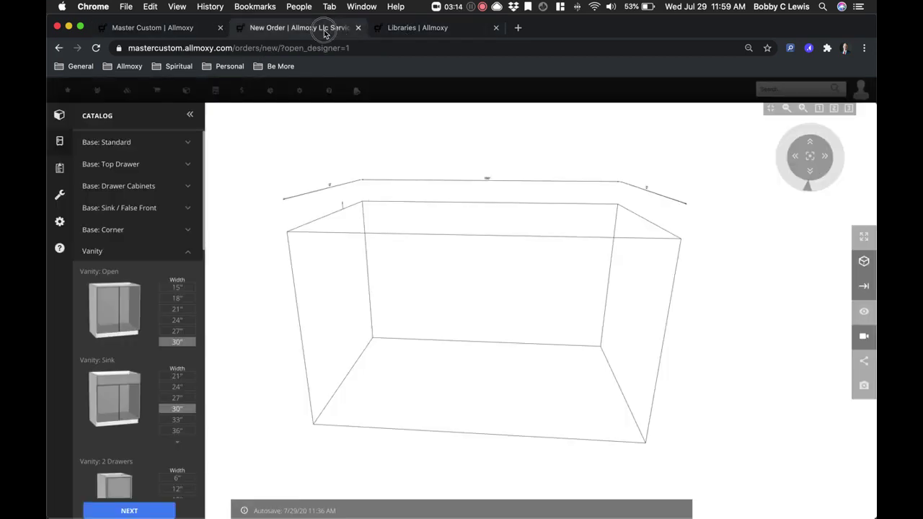
left_click(60, 196)
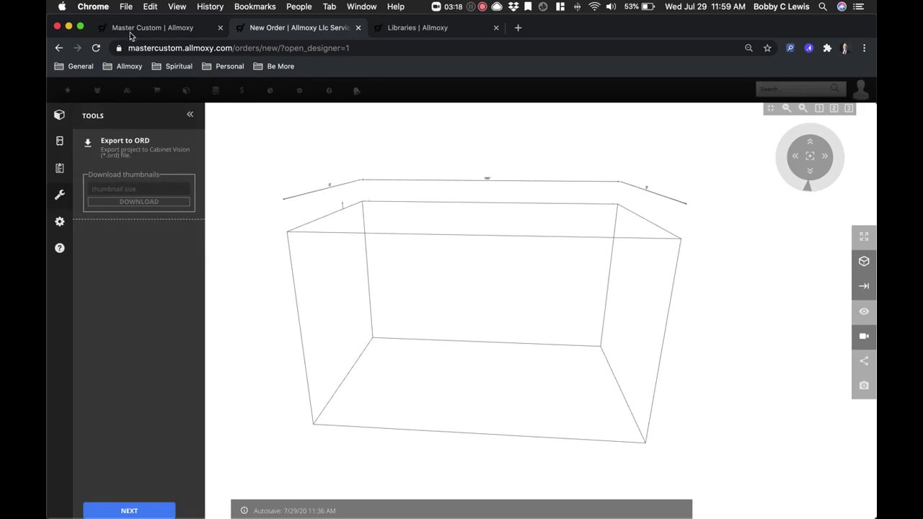
left_click(131, 30)
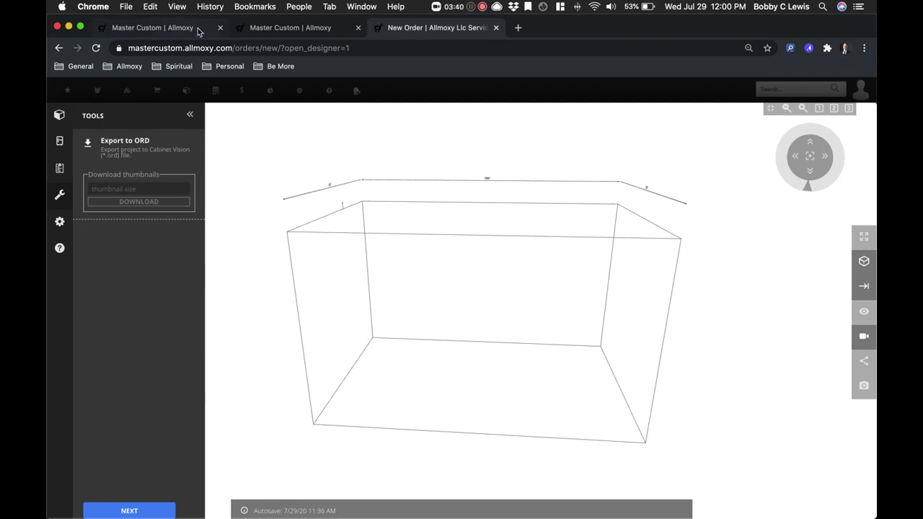
- Open the catalogs list from the portal, then return to the designer's room view
left_click(271, 29)
left_click(165, 29)
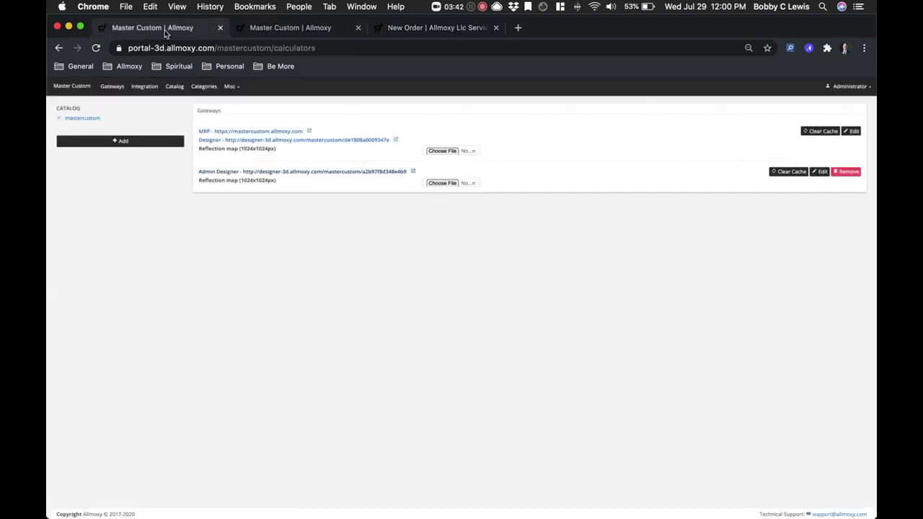
left_click(204, 86)
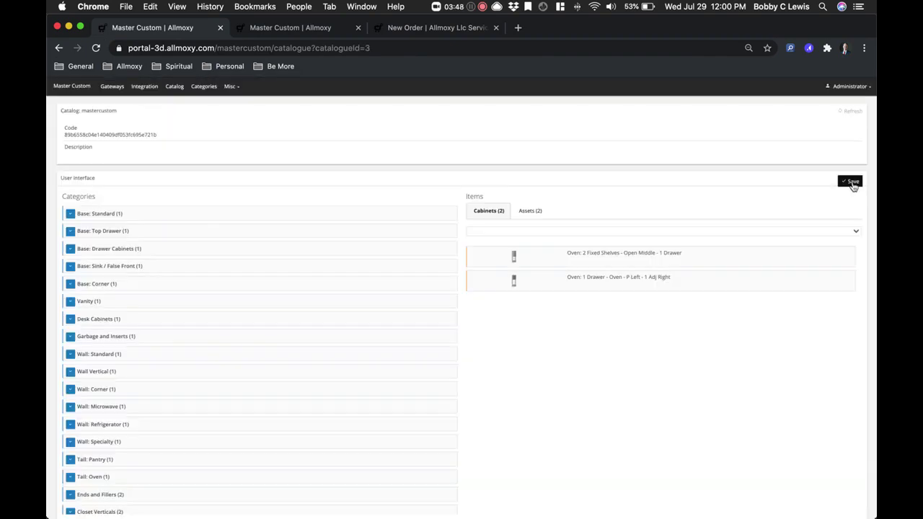
left_click(277, 28)
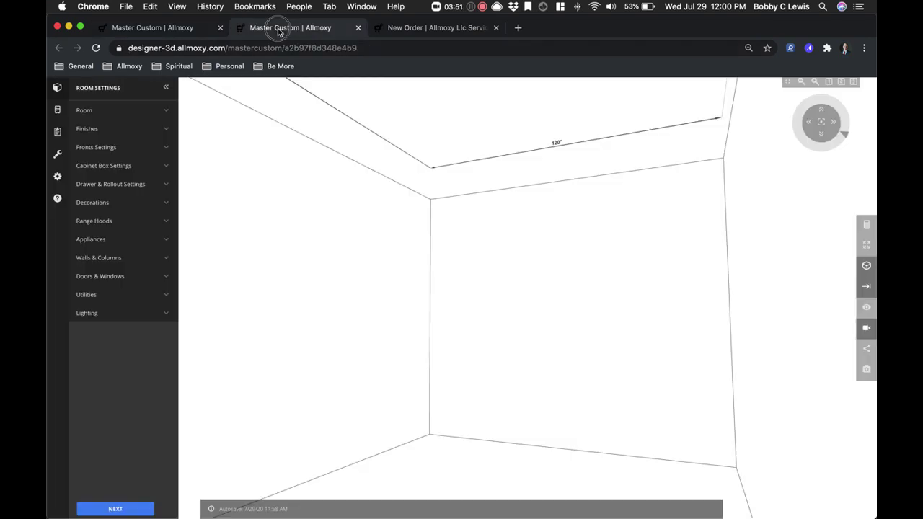
- Reset the designer's cabinet cache from the Tools panel, then return to the catalogue page
left_click(56, 158)
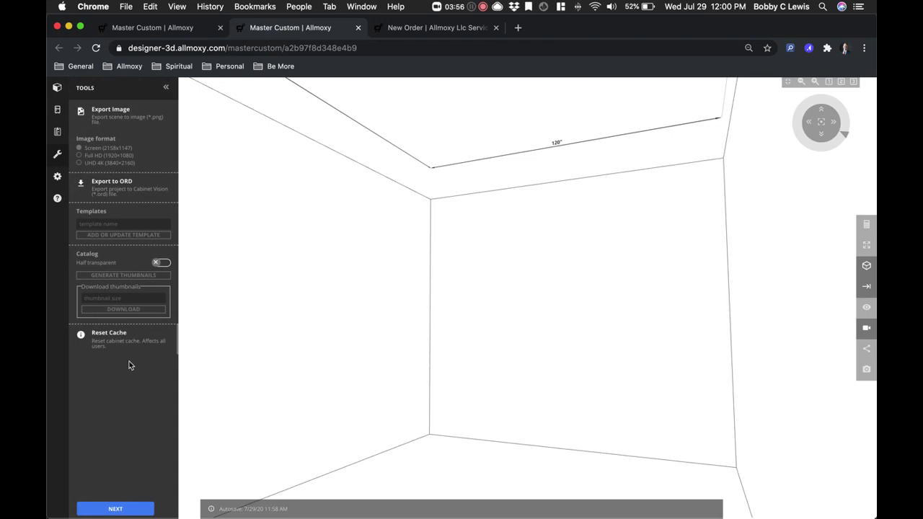
left_click(56, 88)
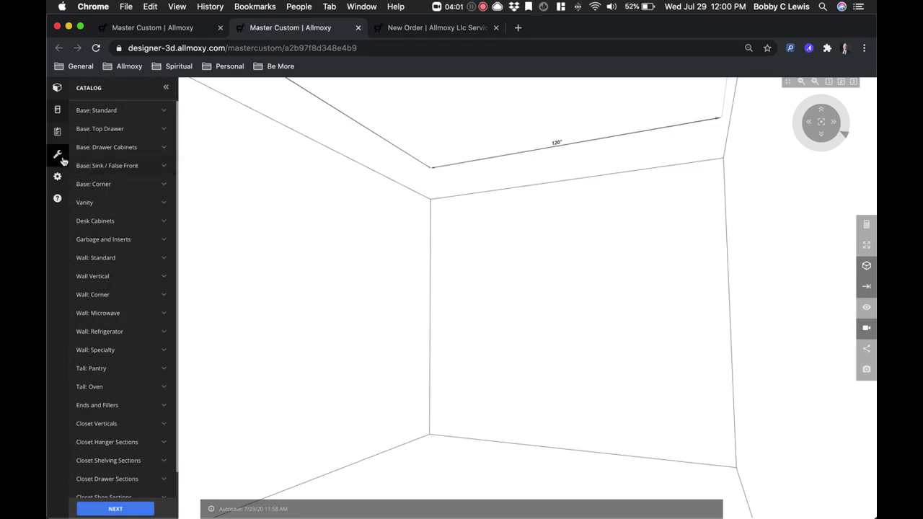
left_click(58, 155)
left_click(101, 335)
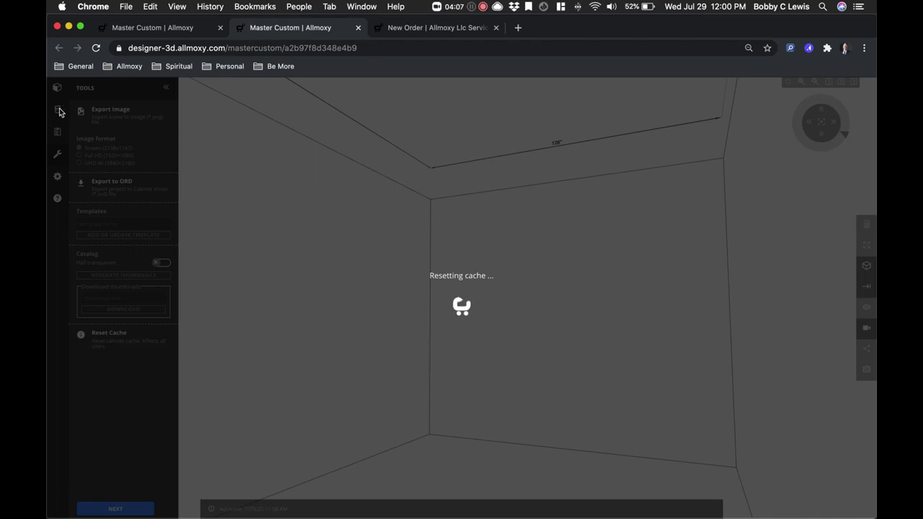
left_click(185, 33)
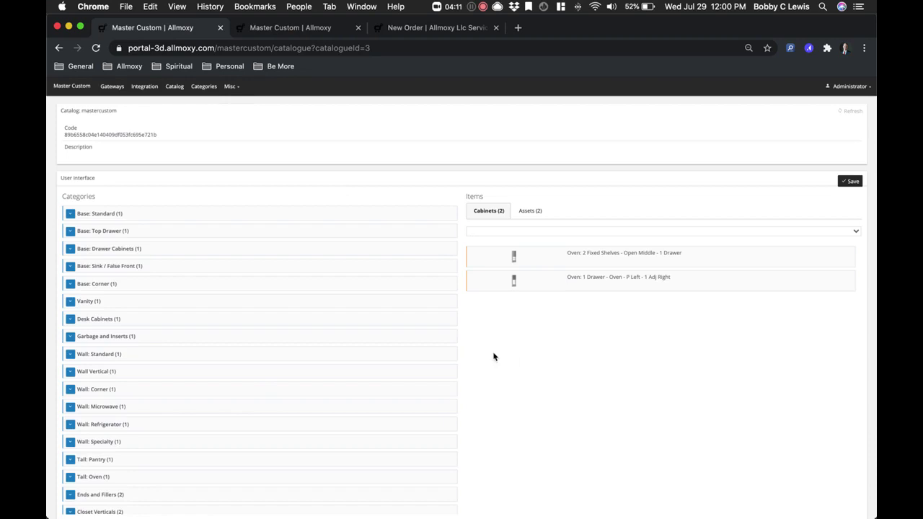
- Drag 'Oven: 1 Drawer - Oven - P Left - 1 Adj Right' into the Tall: Oven group
scroll(476, 353, "down", 3)
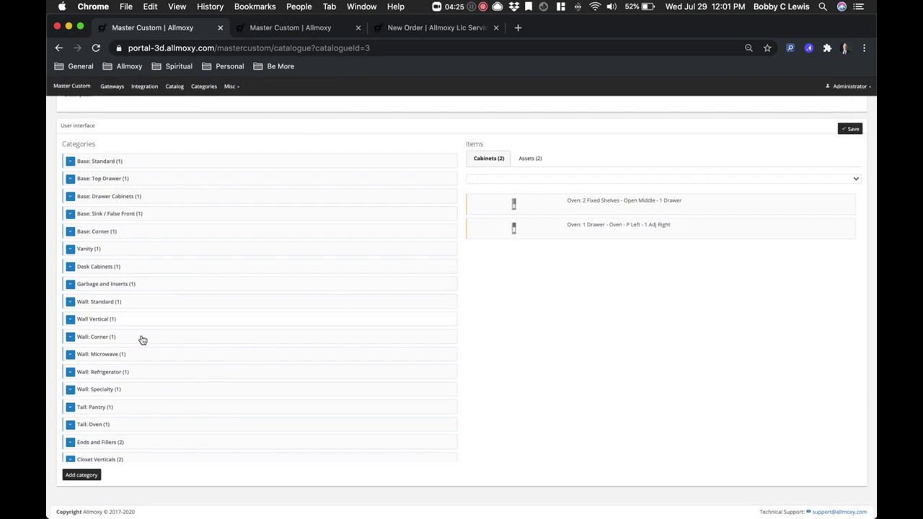
scroll(141, 339, "down", 5)
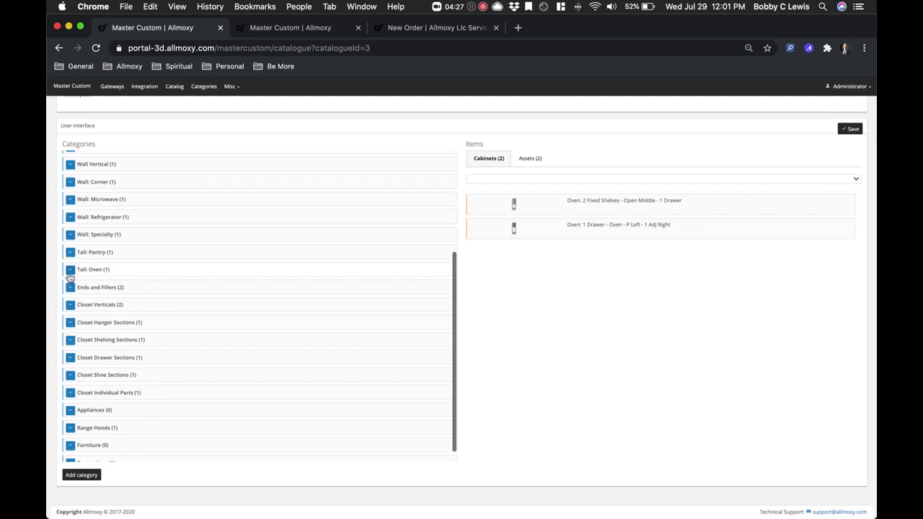
left_click(70, 269)
left_click(74, 285)
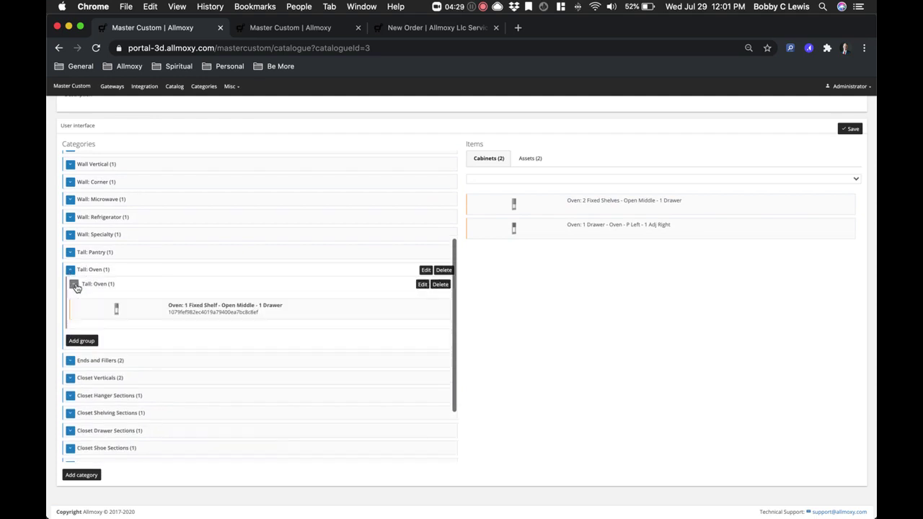
left_click_drag(605, 230, 203, 332)
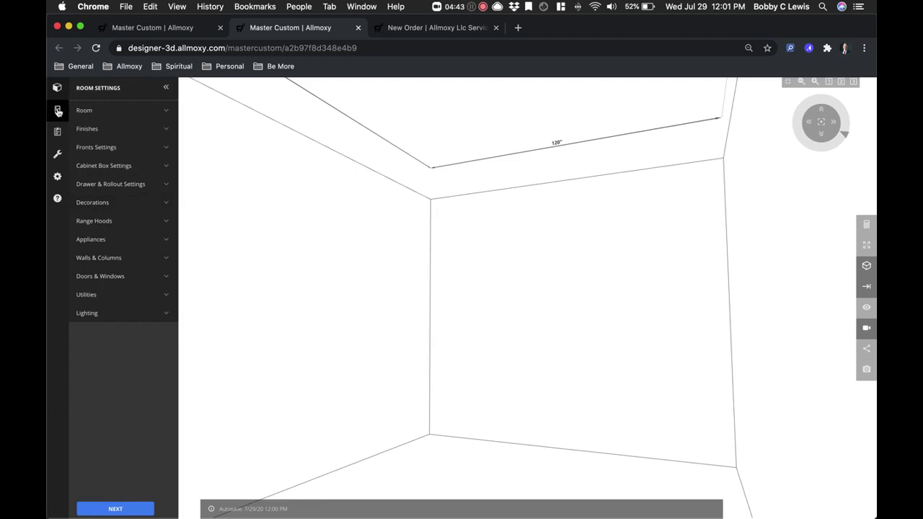
- Check the designer catalog's Tall: Oven entry, which lists one oven cabinet, then return to New Order
left_click(58, 111)
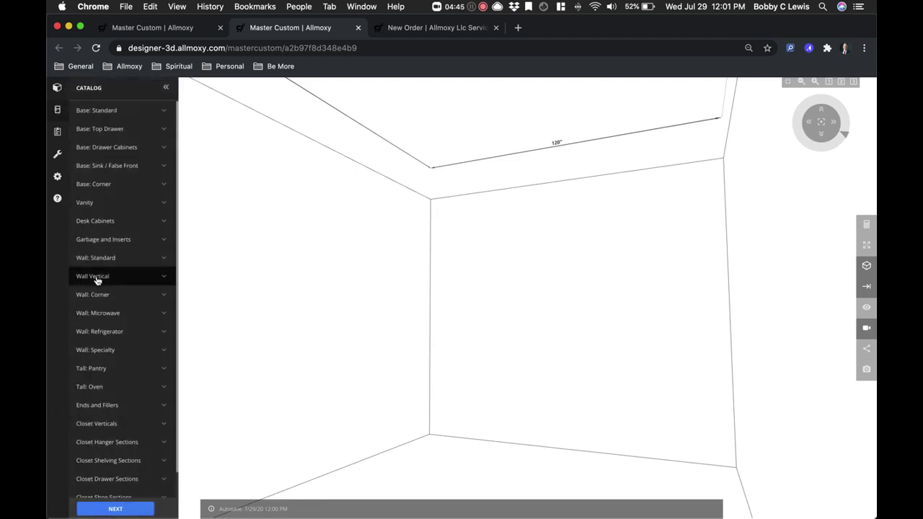
left_click(113, 388)
scroll(123, 339, "down", 4)
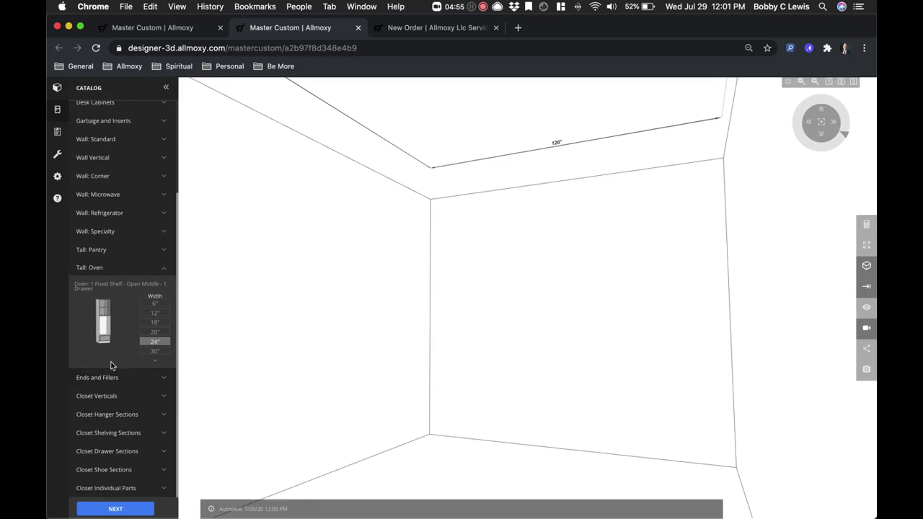
left_click(103, 267)
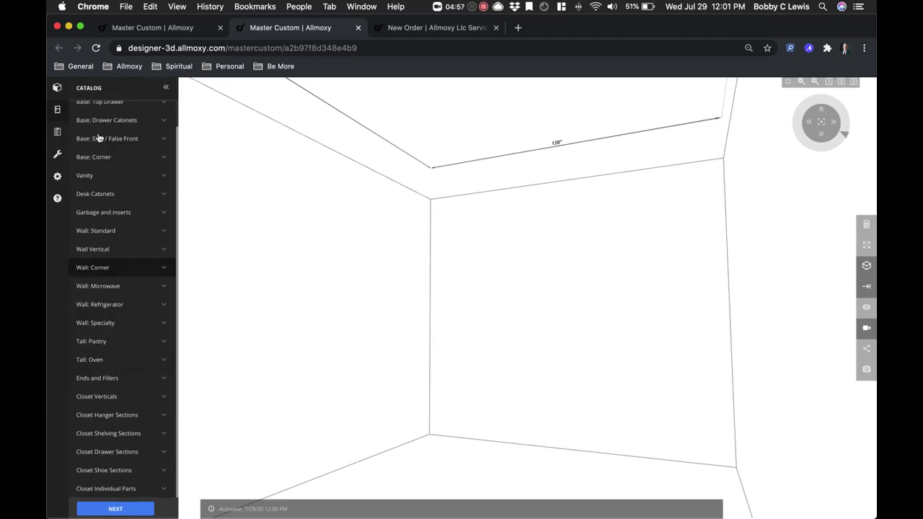
left_click(437, 27)
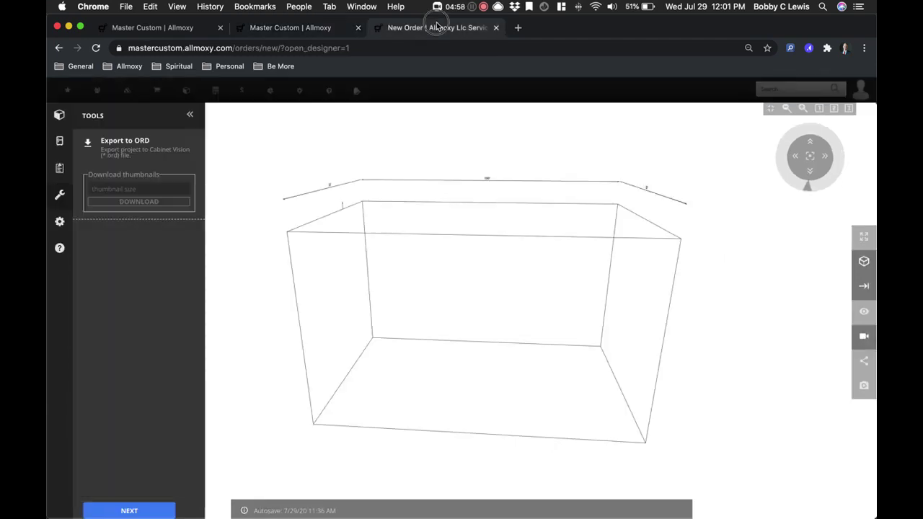
- On the Master Custom catalogue, collapse Tall: Oven and drag Microwave Single Oven from the Assets list
left_click(189, 29)
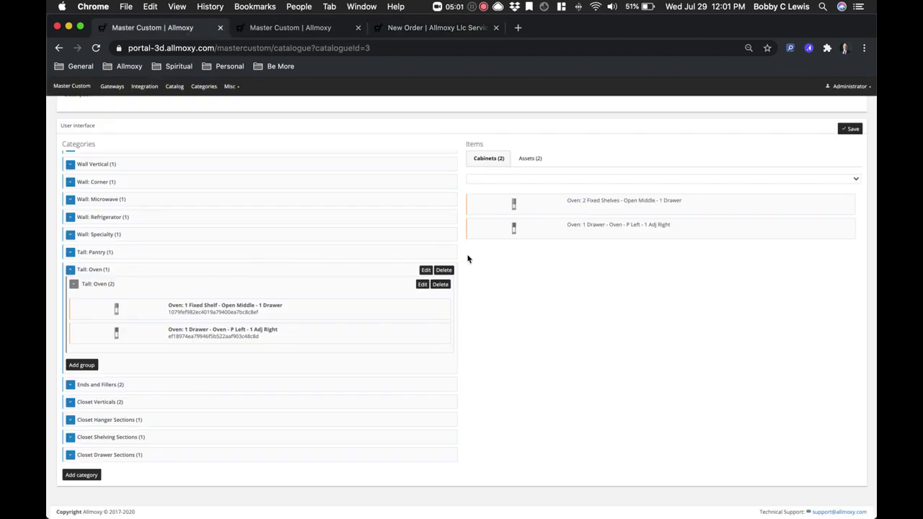
left_click(70, 271)
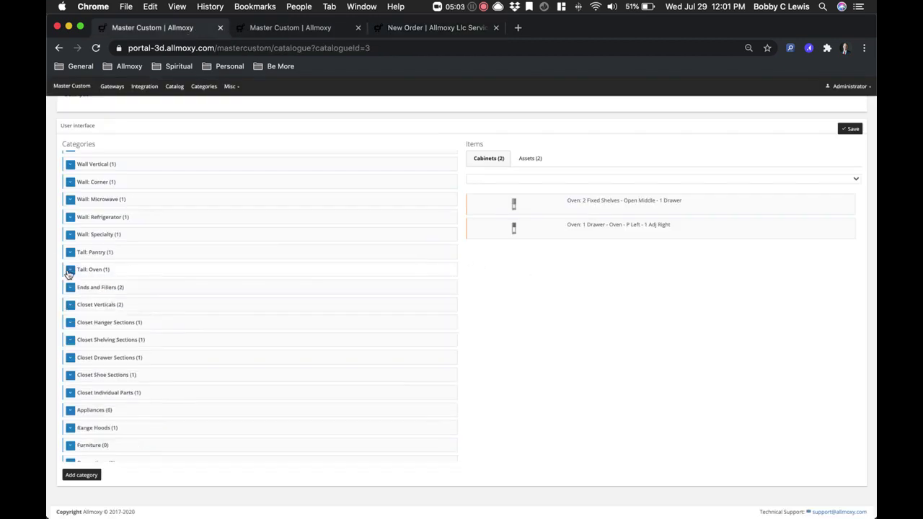
scroll(206, 259, "up", 4)
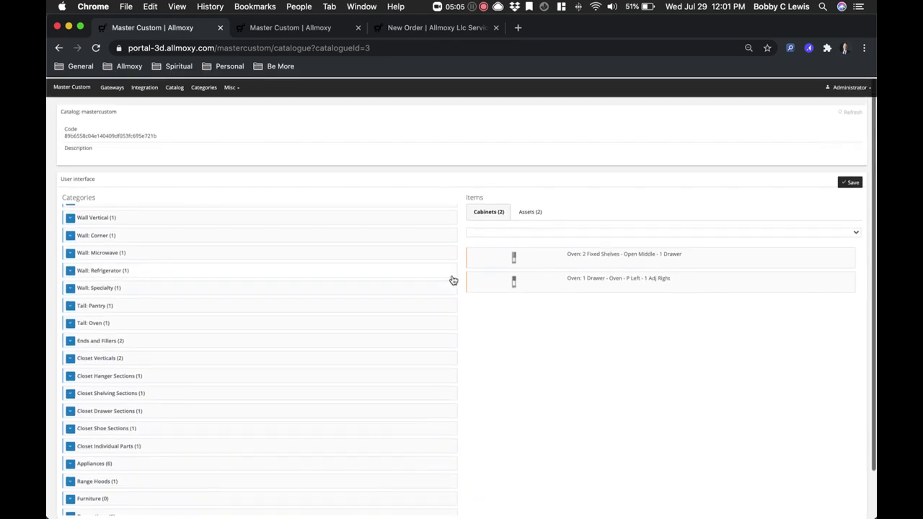
scroll(185, 308, "up", 3)
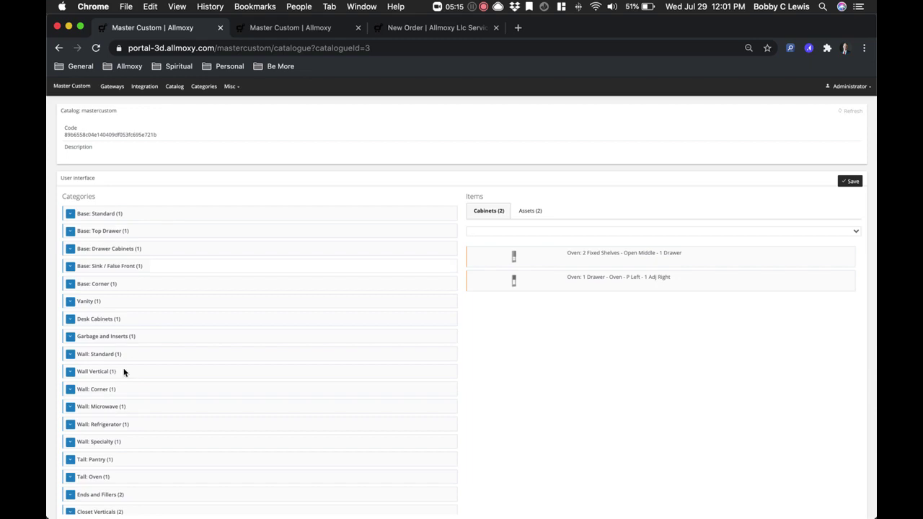
left_click(534, 211)
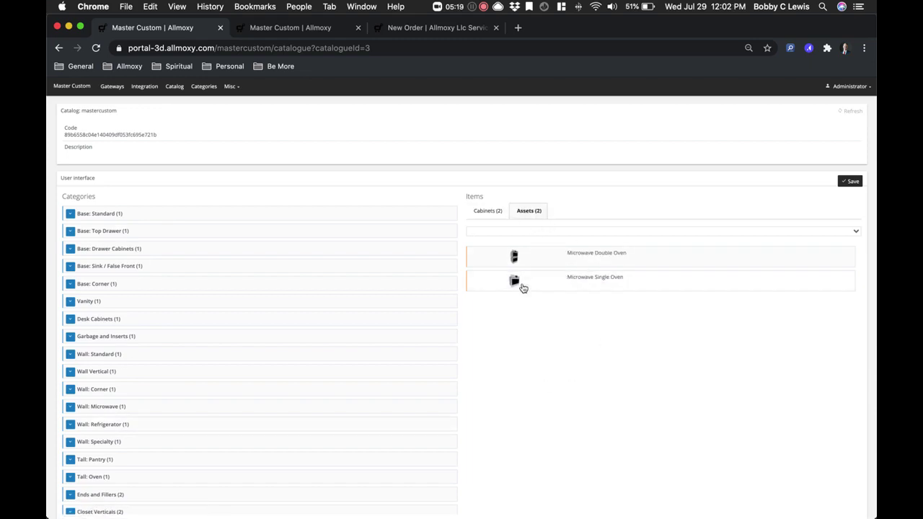
mouse_move(542, 285)
left_mouse_down()
mouse_move(228, 309)
mouse_move(589, 282)
mouse_move(547, 283)
left_mouse_up()
- Open the 3D designer's Tools panel, then return to the mastercustom catalogue page's Assets list
left_click(299, 27)
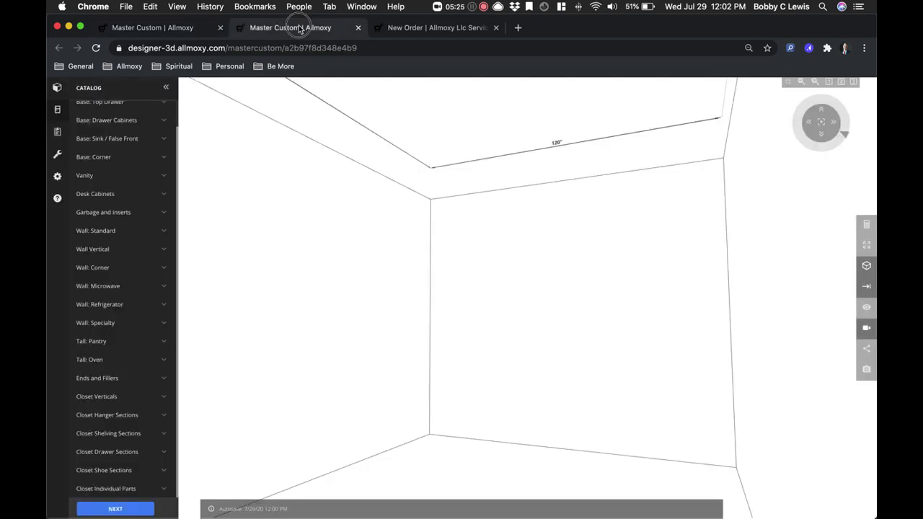
left_click(56, 154)
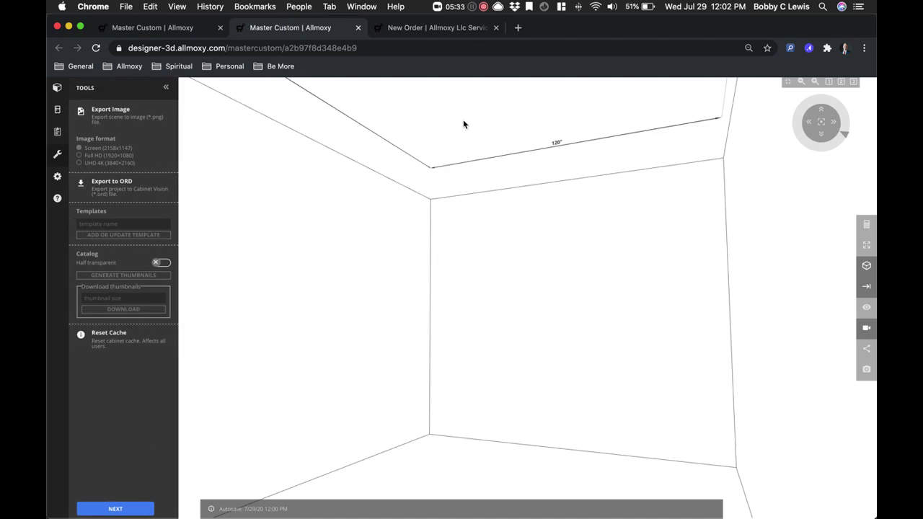
left_click(174, 29)
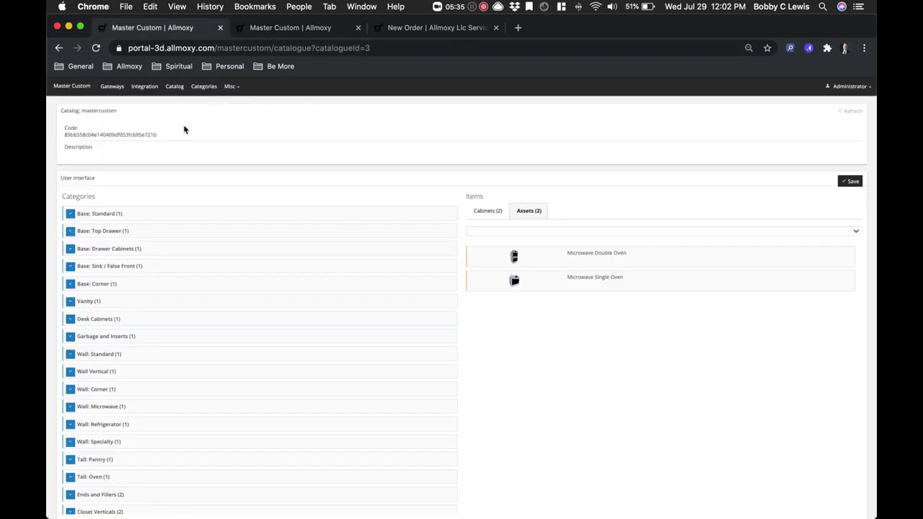
scroll(290, 236, "up", 1)
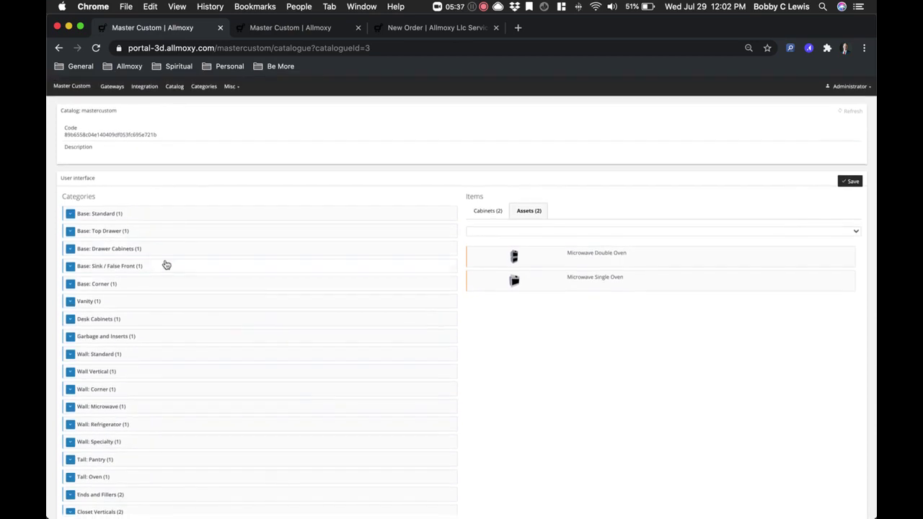